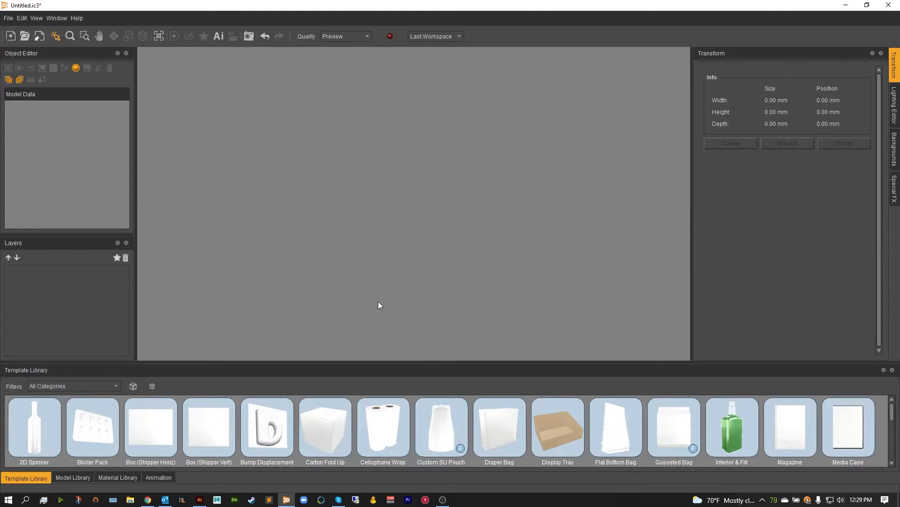
- Place the Hot Dog Buns model from the model library into the empty scene
{"action": "left_click", "coordinate": [71, 477]}
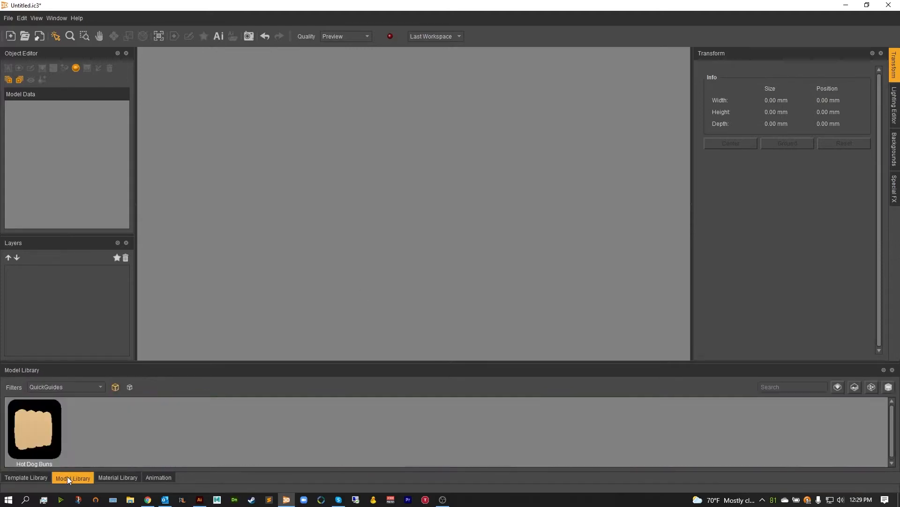
{"action": "left_click", "coordinate": [40, 442]}
{"action": "left_click_drag", "start_coordinate": [45, 427], "coordinate": [314, 261]}
{"action": "left_click_drag", "start_coordinate": [449, 253], "coordinate": [435, 259]}
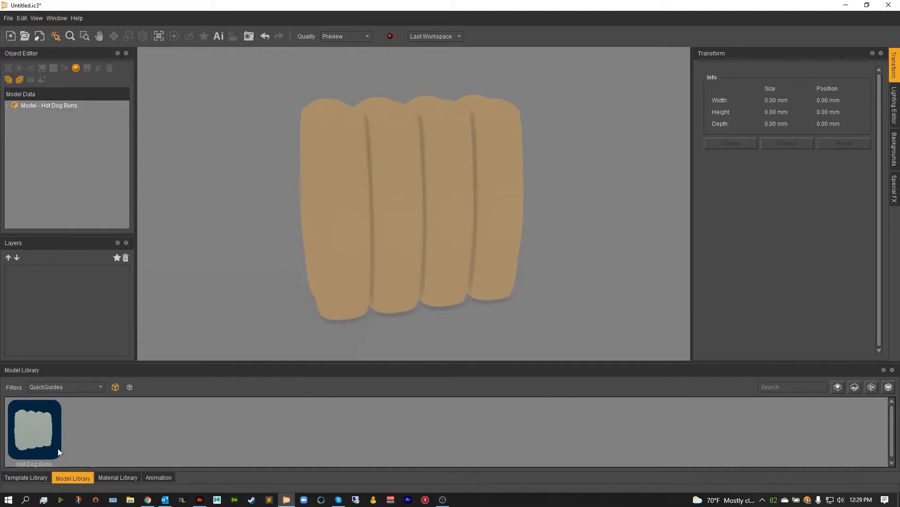
- Apply the Tie Top Bag template to the selected hot dog buns model
{"action": "left_click", "coordinate": [29, 478]}
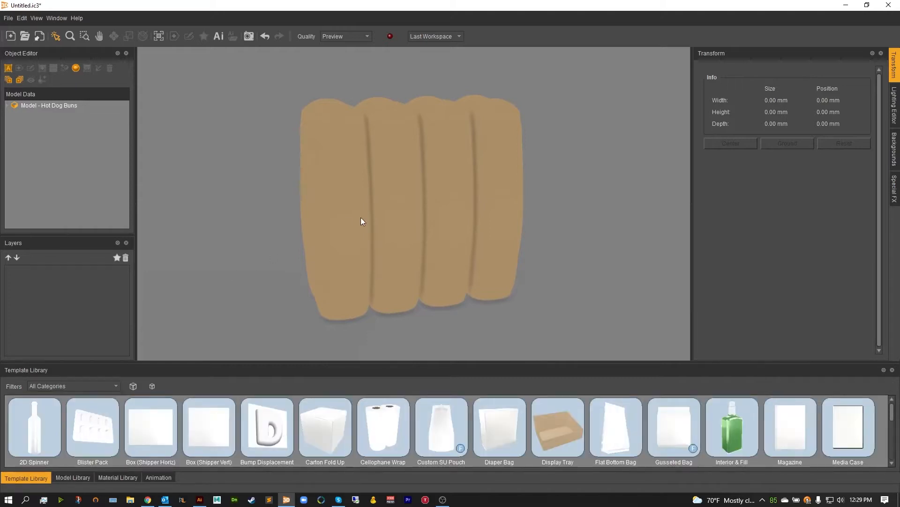
{"action": "left_click", "coordinate": [383, 219]}
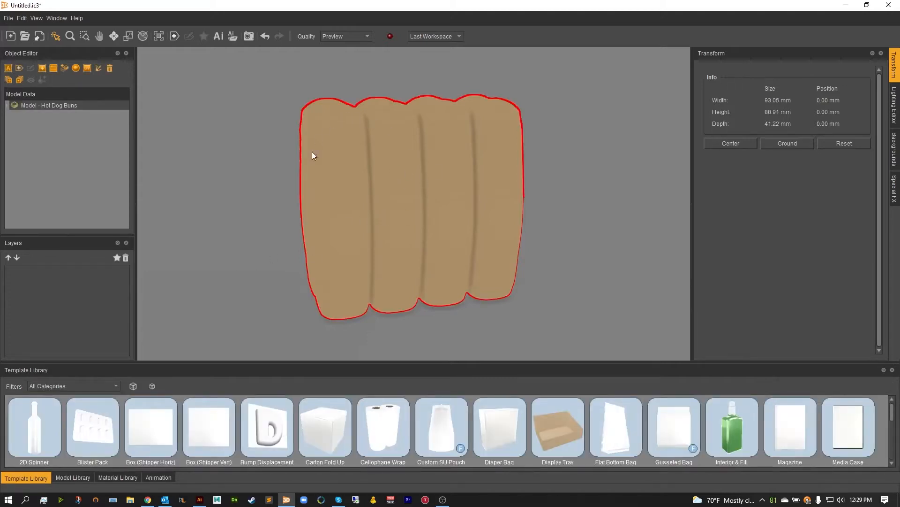
{"action": "left_click_drag", "start_coordinate": [355, 365], "coordinate": [355, 305]}
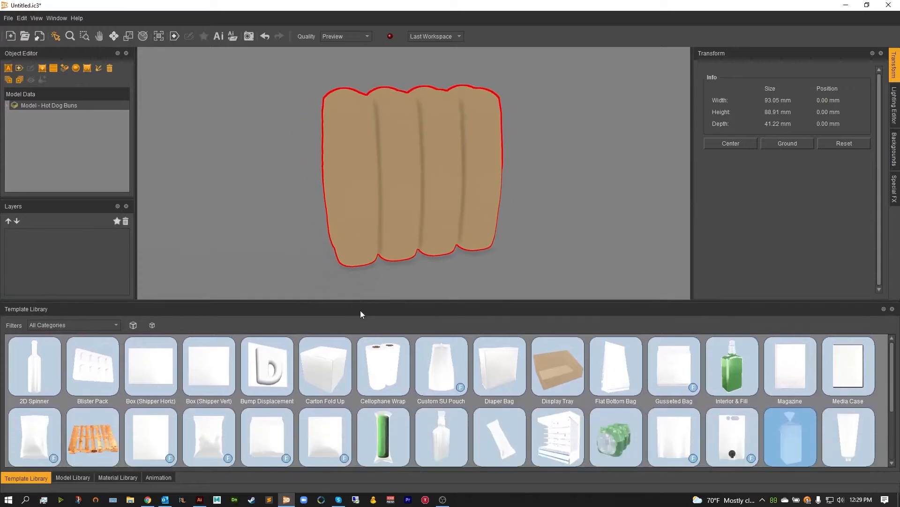
{"action": "scroll", "coordinate": [798, 396], "scroll_direction": "down", "scroll_amount": 3}
{"action": "left_click", "coordinate": [793, 370]}
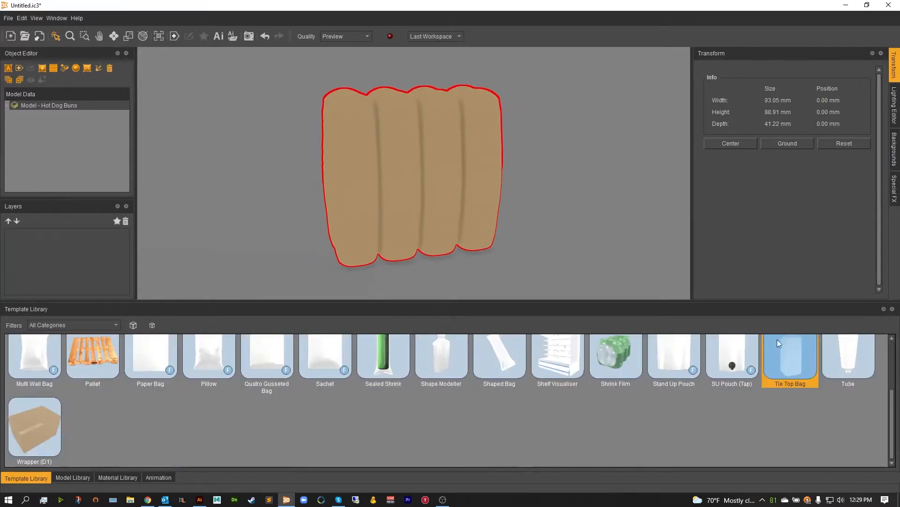
{"action": "scroll", "coordinate": [792, 373], "scroll_direction": "up", "scroll_amount": 1}
{"action": "left_click_drag", "start_coordinate": [792, 362], "coordinate": [417, 212]}
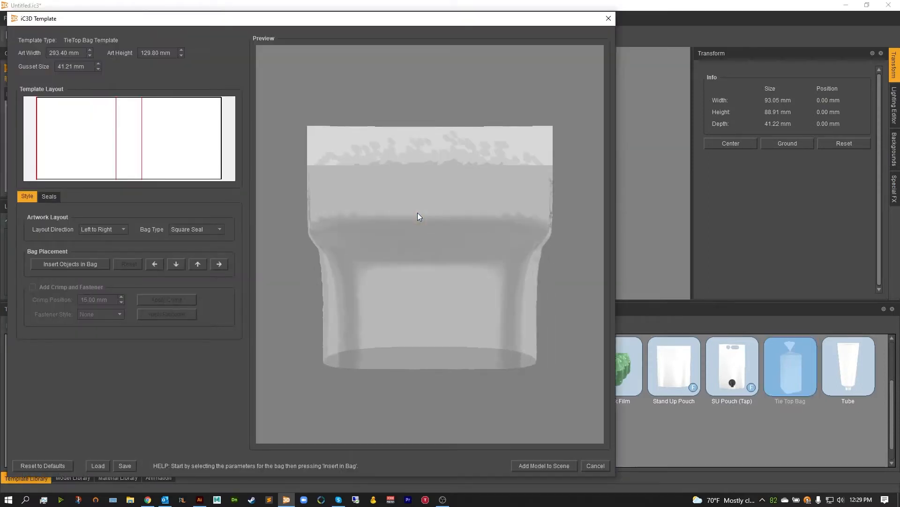
- Set the tie top bag template's art width to 340 mm
{"action": "left_click_drag", "start_coordinate": [148, 19], "coordinate": [241, 23]}
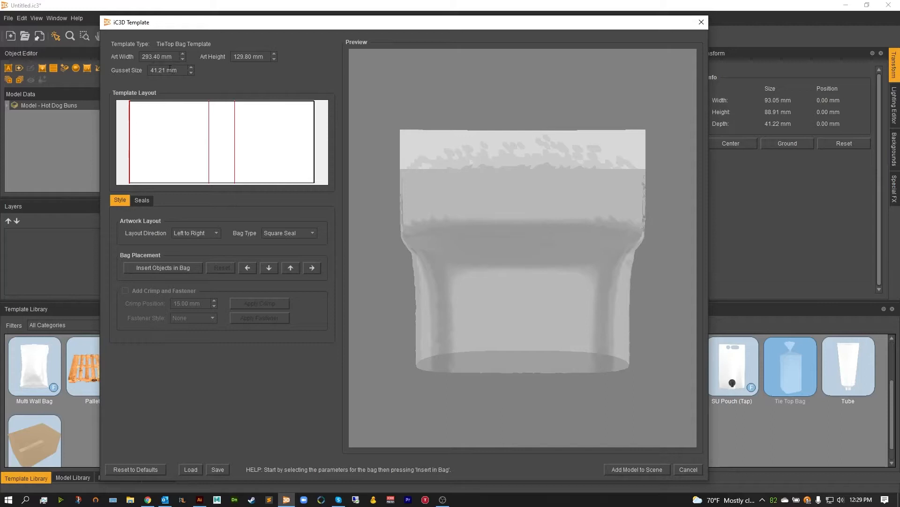
{"action": "left_click_drag", "start_coordinate": [161, 57], "coordinate": [141, 57]}
{"action": "type", "text": "340"}
{"action": "key", "text": "Tab"}
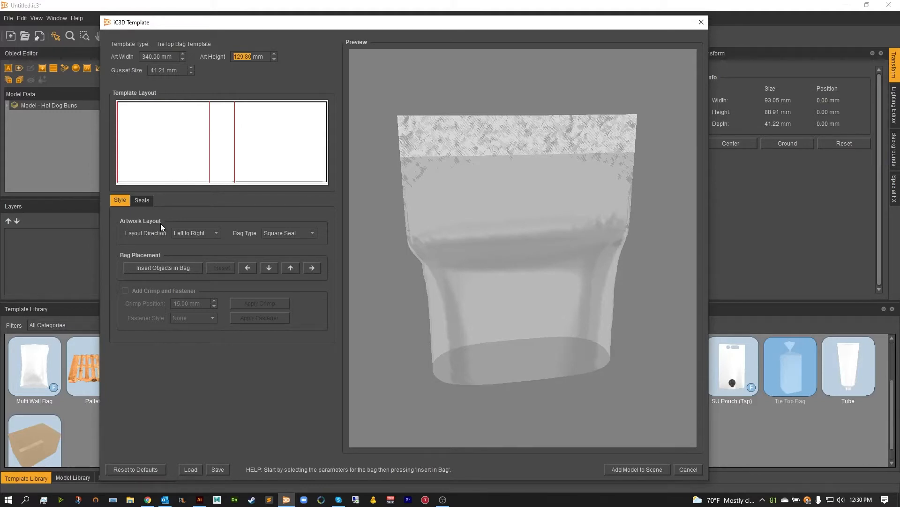
- Try the Top to Bottom artwork layout direction and restore Left to Right
{"action": "left_click", "coordinate": [210, 235]}
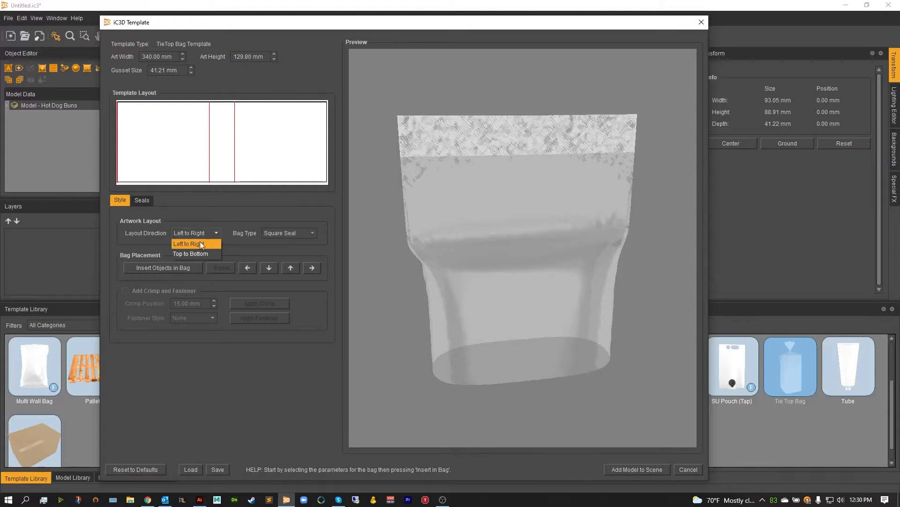
{"action": "left_click", "coordinate": [193, 252]}
{"action": "left_click", "coordinate": [193, 234]}
{"action": "left_click", "coordinate": [191, 244]}
- Preview the Single End Seal and Dual End Seal bag types and return to Square Seal
{"action": "left_click", "coordinate": [303, 234]}
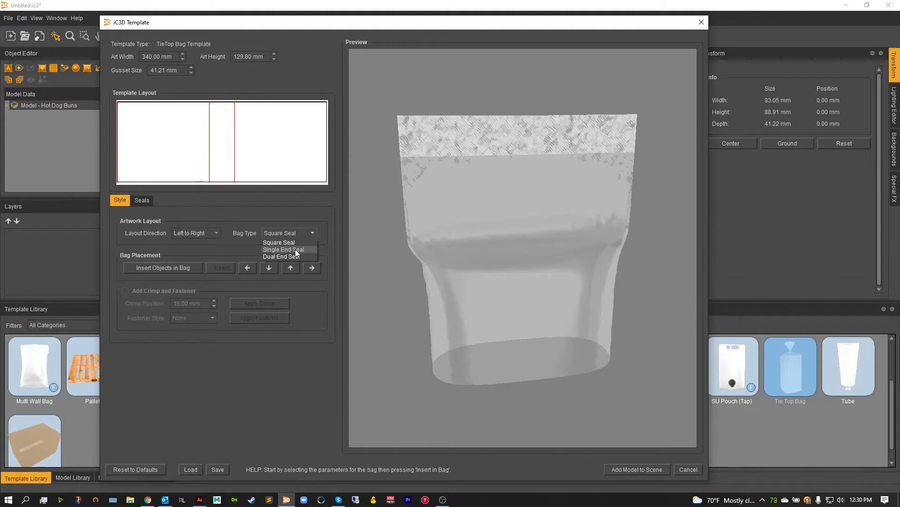
{"action": "left_click", "coordinate": [296, 250]}
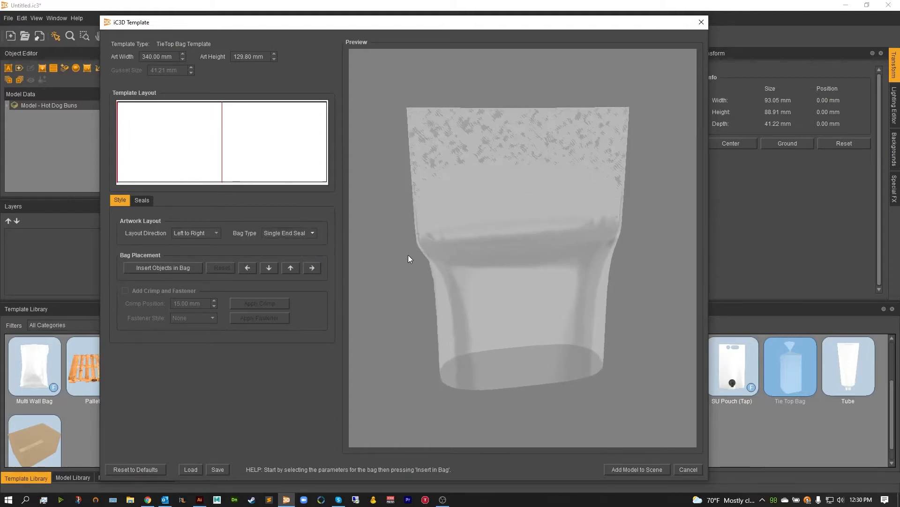
{"action": "left_click", "coordinate": [294, 235]}
{"action": "left_click", "coordinate": [291, 255]}
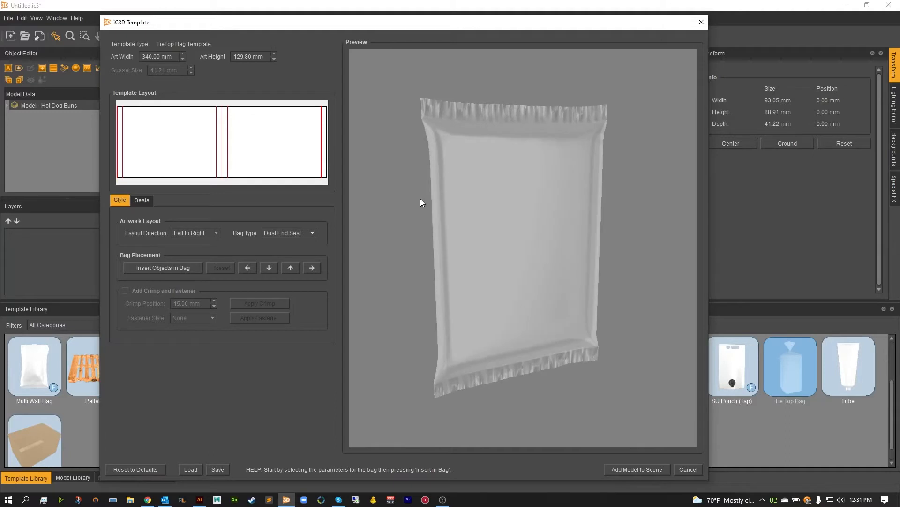
{"action": "left_click", "coordinate": [270, 231]}
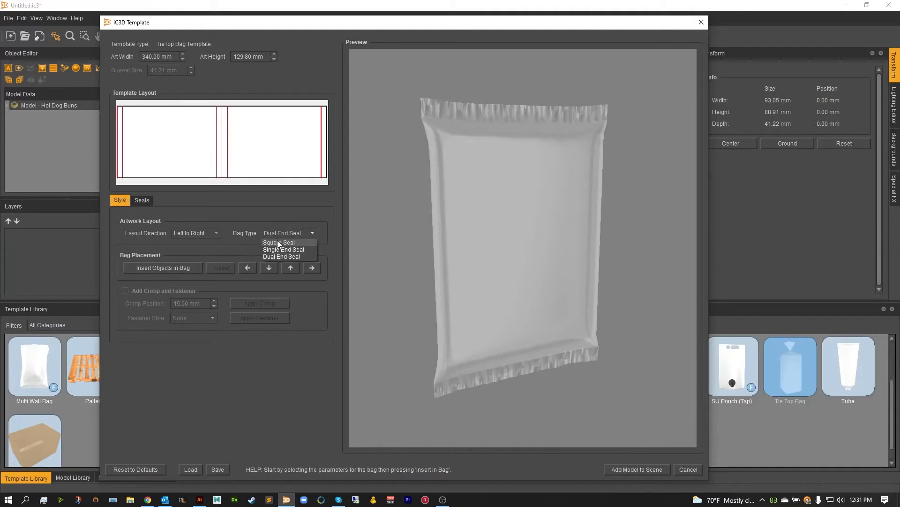
{"action": "left_click", "coordinate": [279, 243]}
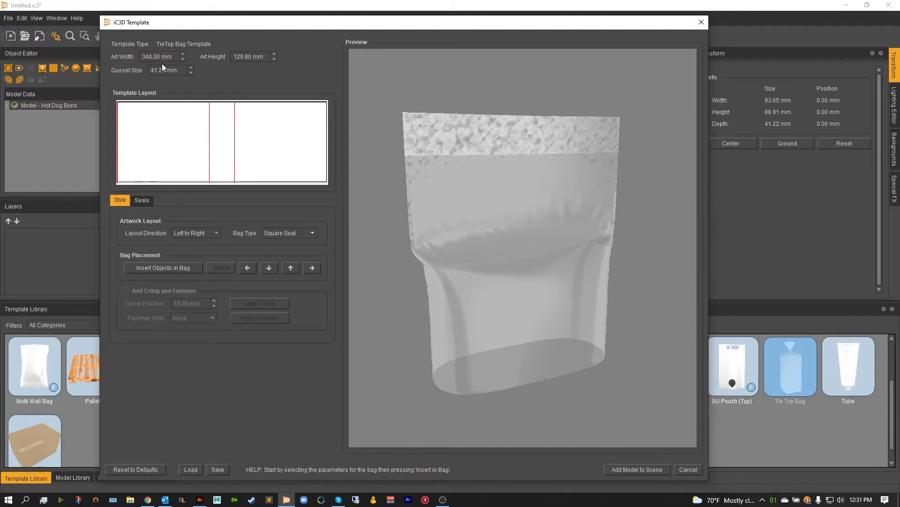
- Insert the hot dog buns into the bag and adjust the bag's rotation and vertical placement around them
{"action": "left_click", "coordinate": [192, 268]}
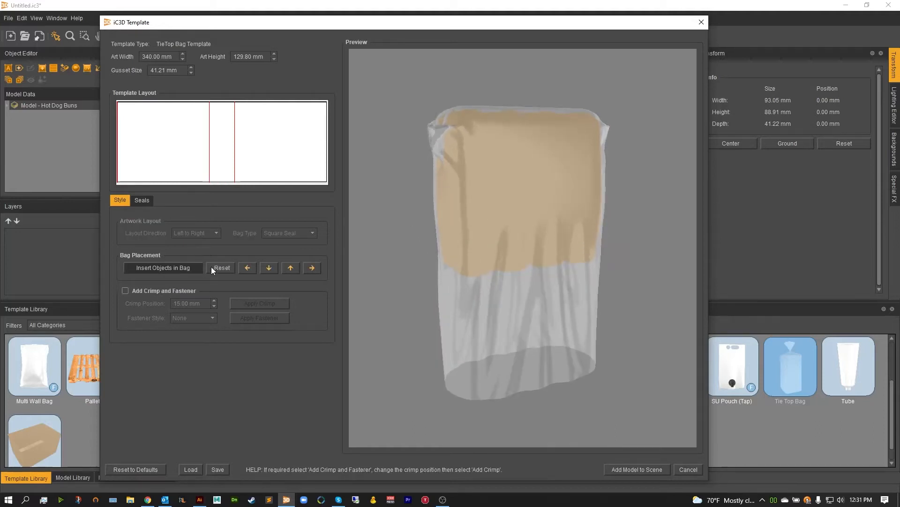
{"action": "left_click_drag", "start_coordinate": [440, 308], "coordinate": [606, 312]}
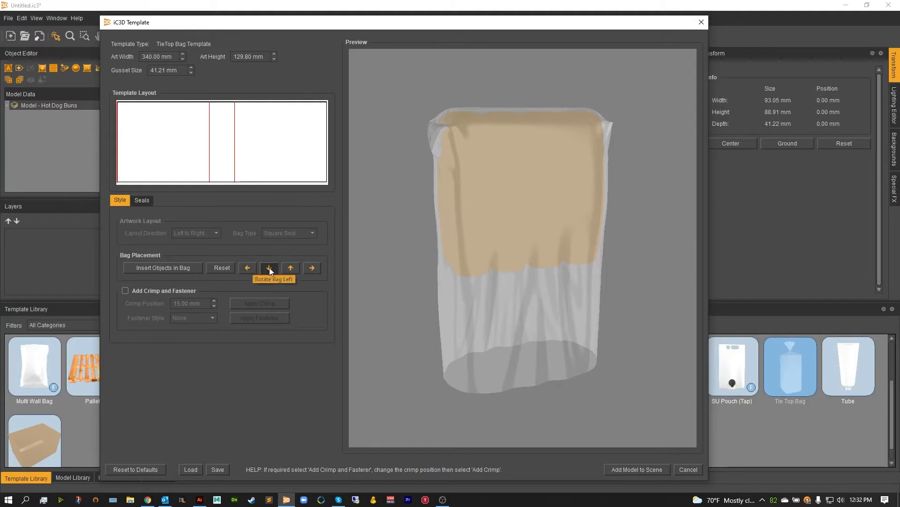
{"action": "left_click", "coordinate": [311, 271]}
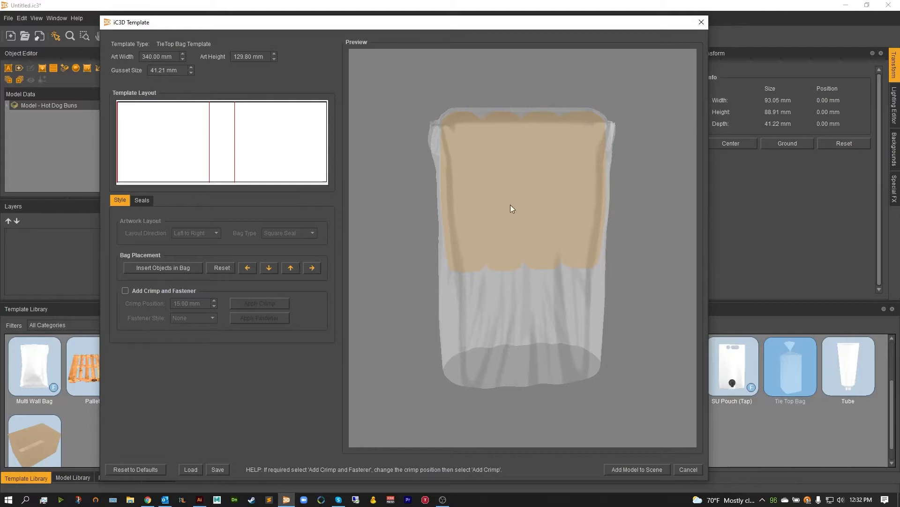
{"action": "left_click", "coordinate": [271, 272]}
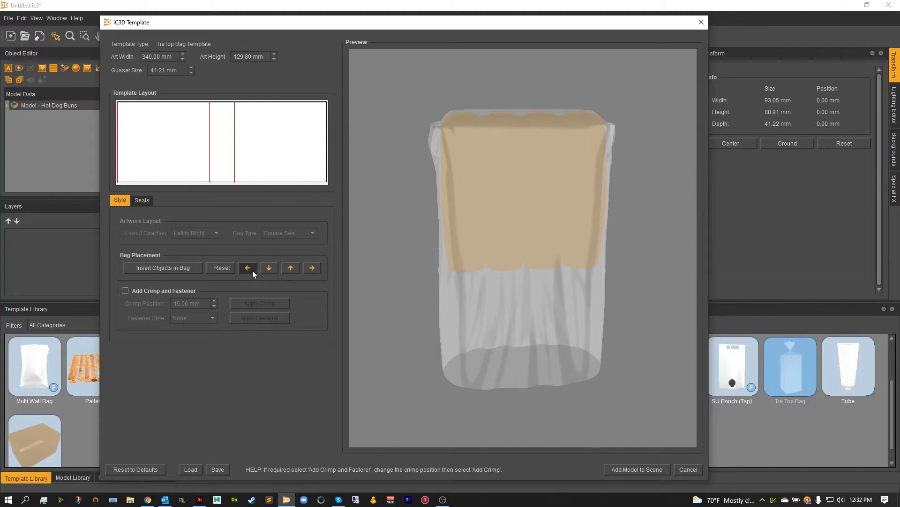
{"action": "left_click", "coordinate": [291, 267]}
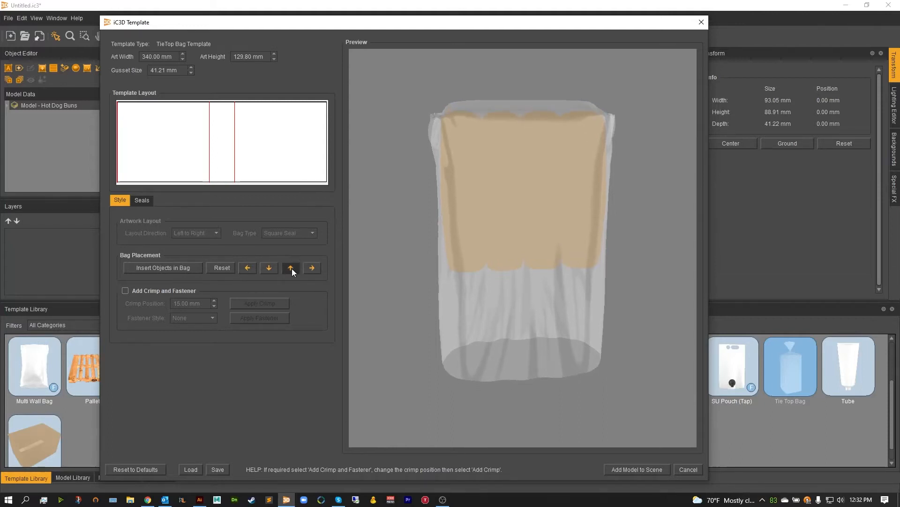
{"action": "left_click_drag", "start_coordinate": [436, 263], "coordinate": [514, 262]}
- Reinsert the buns in the bag and nudge the bag upward in small increments, checking the gap around the closed end
{"action": "left_click", "coordinate": [188, 268]}
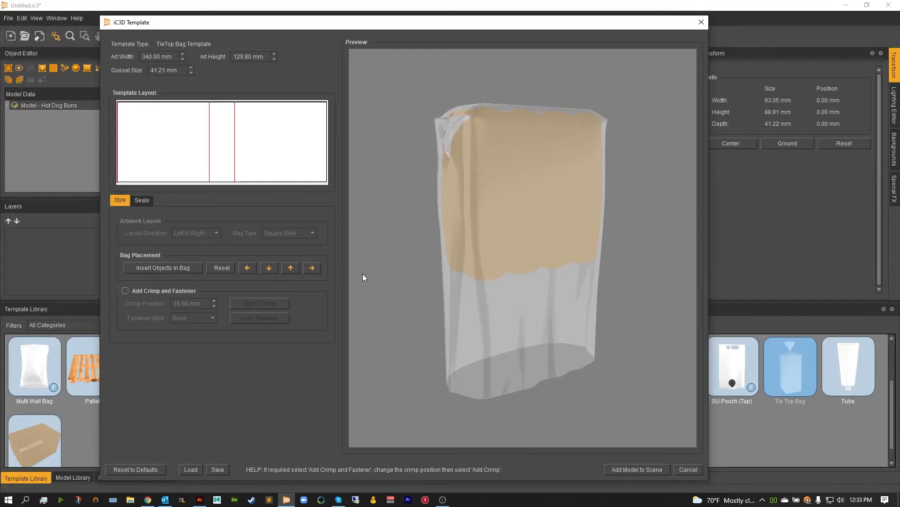
{"action": "left_click", "coordinate": [290, 269]}
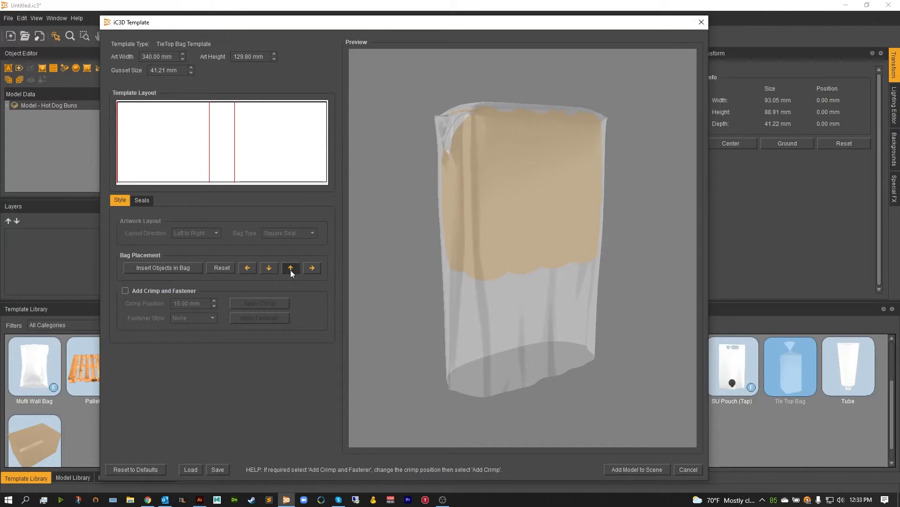
{"action": "left_click", "coordinate": [291, 269]}
{"action": "left_click", "coordinate": [291, 269]}
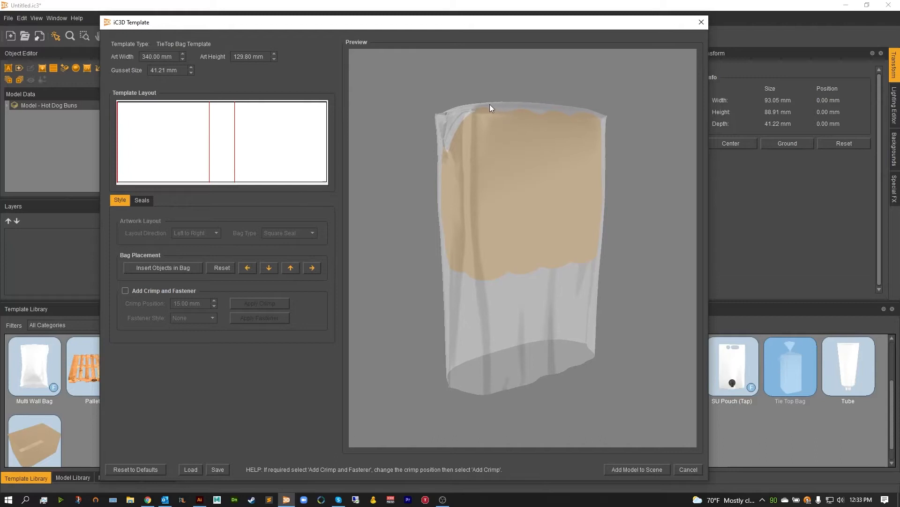
{"action": "left_click_drag", "start_coordinate": [577, 105], "coordinate": [511, 105]}
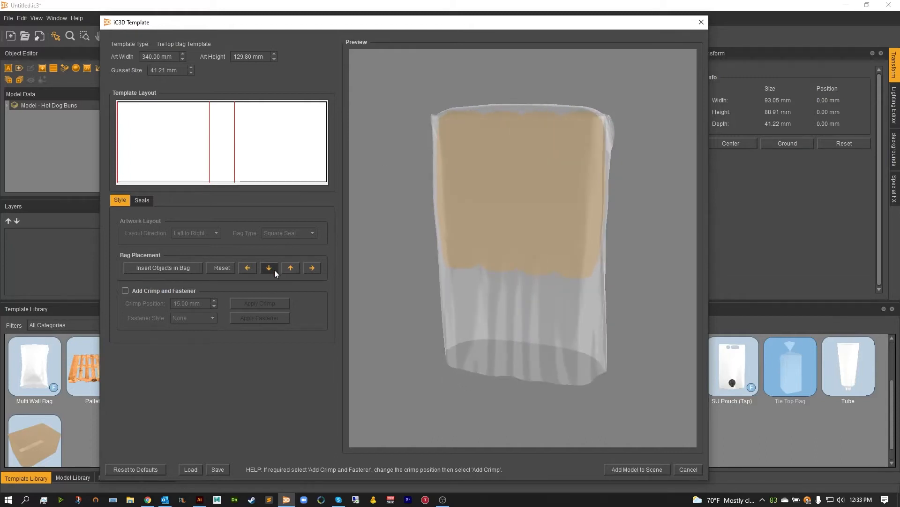
{"action": "left_click", "coordinate": [288, 268]}
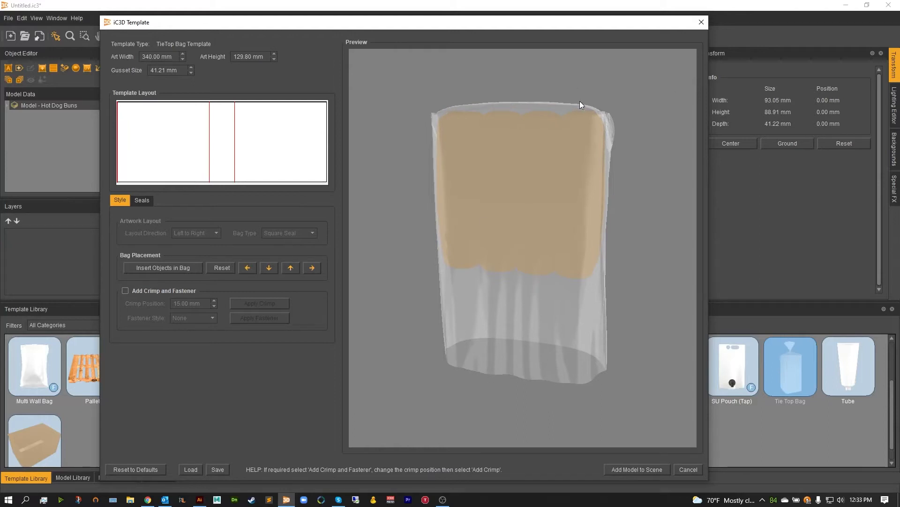
{"action": "left_click_drag", "start_coordinate": [533, 107], "coordinate": [601, 148]}
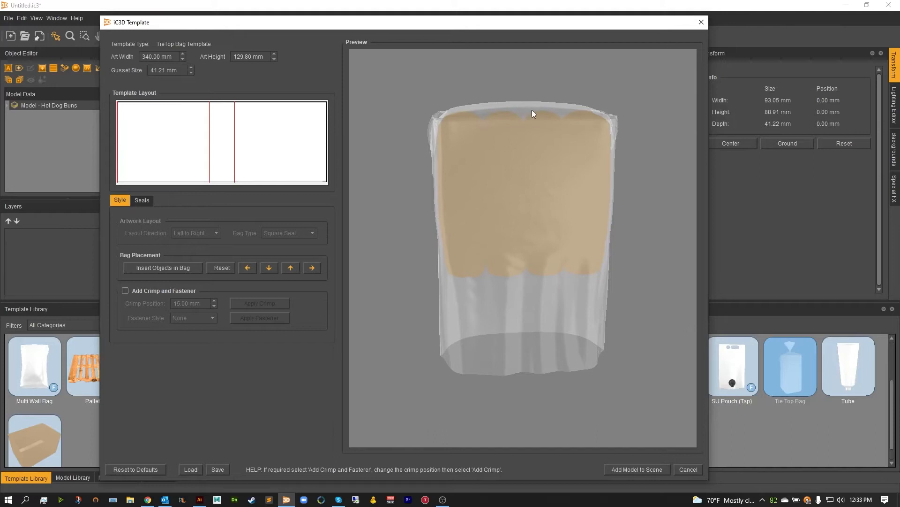
{"action": "left_click_drag", "start_coordinate": [525, 109], "coordinate": [640, 218]}
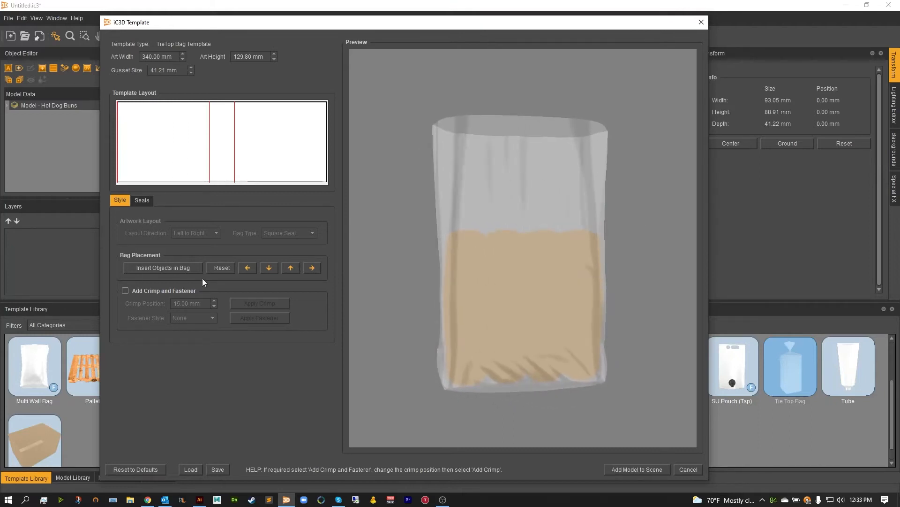
- Enable the crimp and fastener, set the crimp position to 12 mm, and apply the crimp to the bag
{"action": "left_click", "coordinate": [142, 291]}
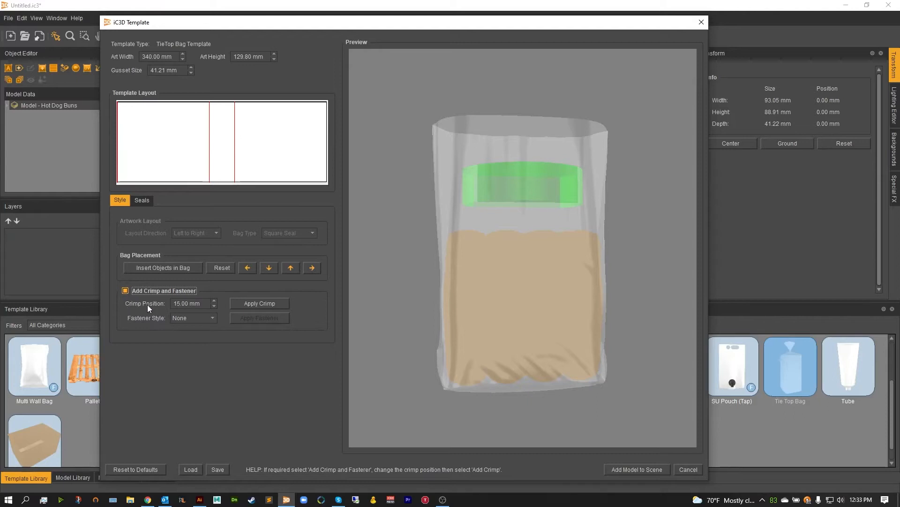
{"action": "scroll", "coordinate": [206, 305], "scroll_direction": "down", "scroll_amount": 4}
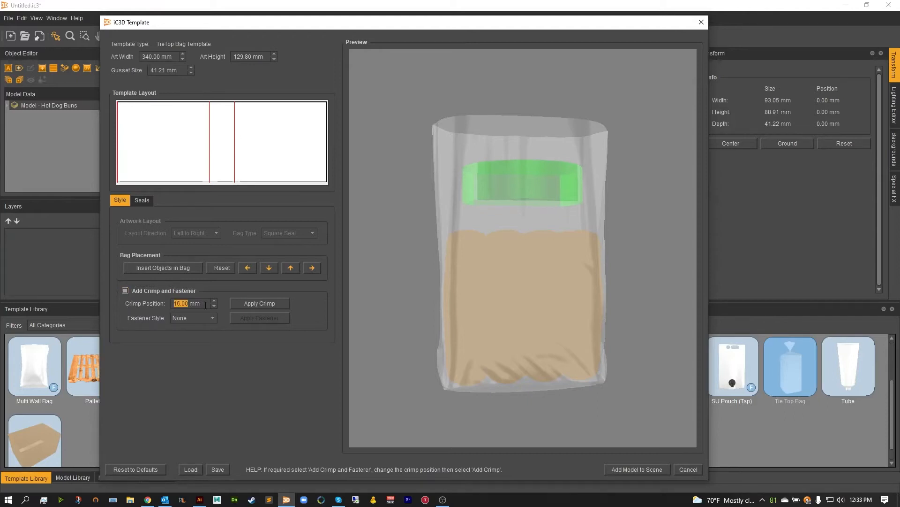
{"action": "scroll", "coordinate": [199, 306], "scroll_direction": "up", "scroll_amount": 1}
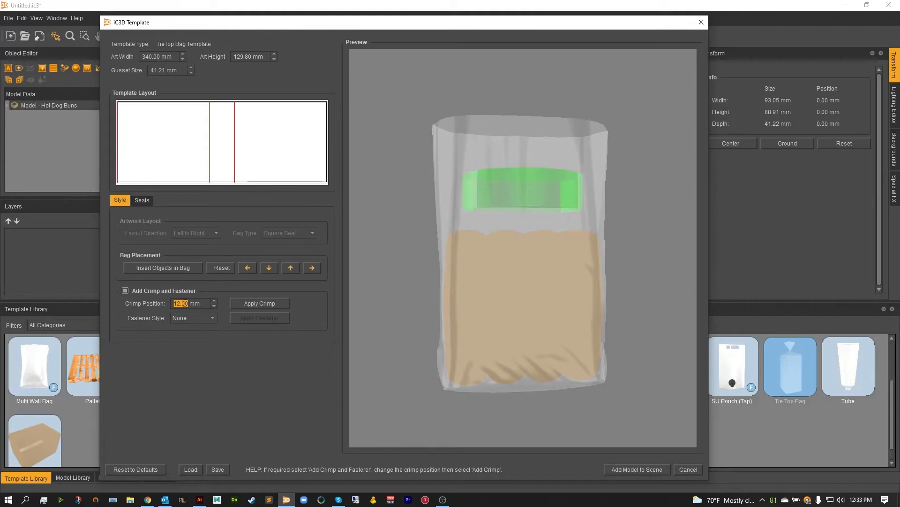
{"action": "left_click", "coordinate": [256, 303]}
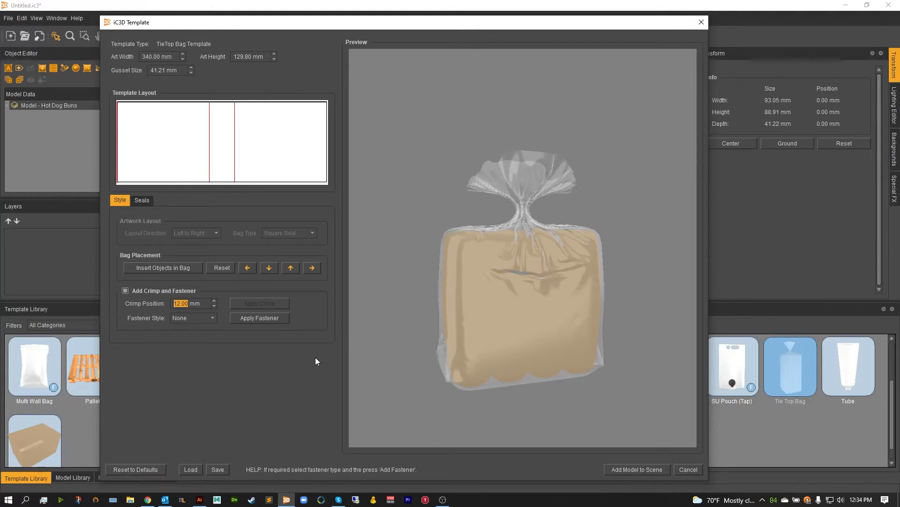
- Try the Grip Tag and Strip fastener styles on the crimped bag neck
{"action": "left_click", "coordinate": [190, 319]}
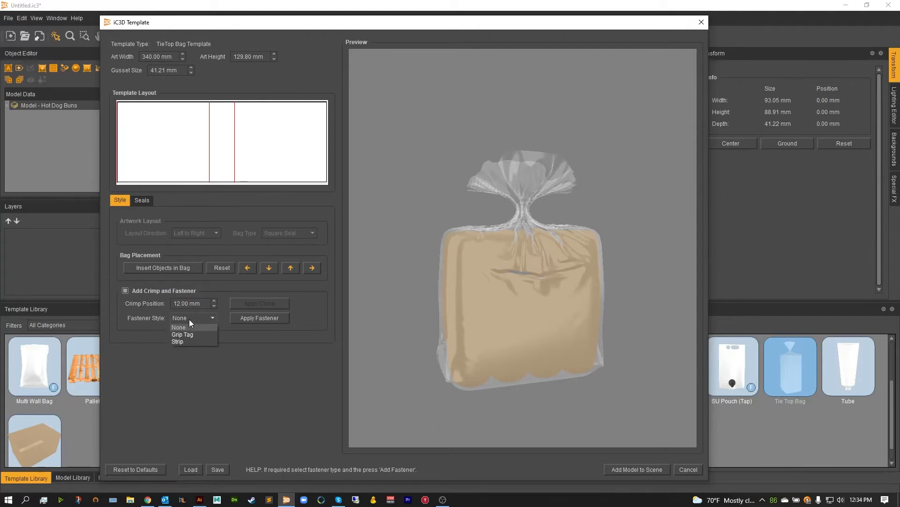
{"action": "left_click", "coordinate": [201, 334]}
{"action": "left_click", "coordinate": [251, 318]}
{"action": "left_click", "coordinate": [182, 318]}
{"action": "left_click", "coordinate": [271, 314]}
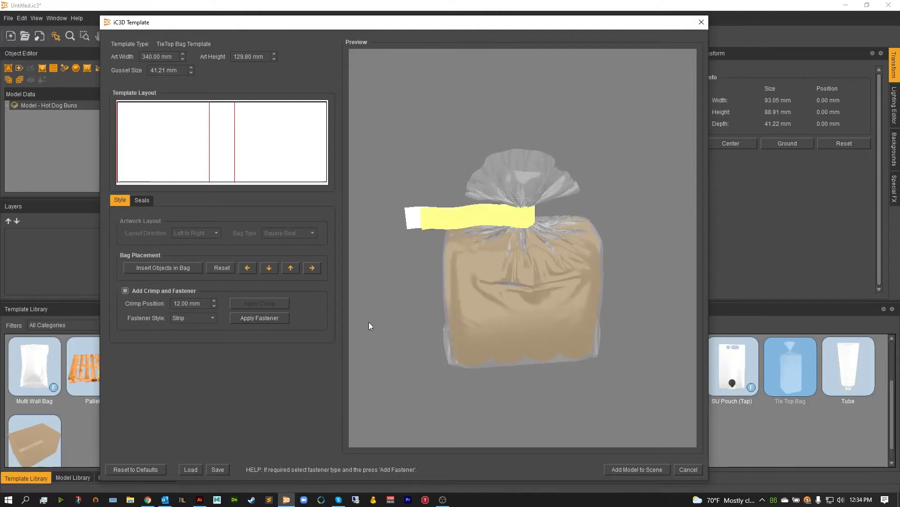
- Apply a Grip Tag fastener to the bag neck and add the finished bag model to the scene
{"action": "left_click", "coordinate": [192, 335]}
{"action": "left_click", "coordinate": [249, 317]}
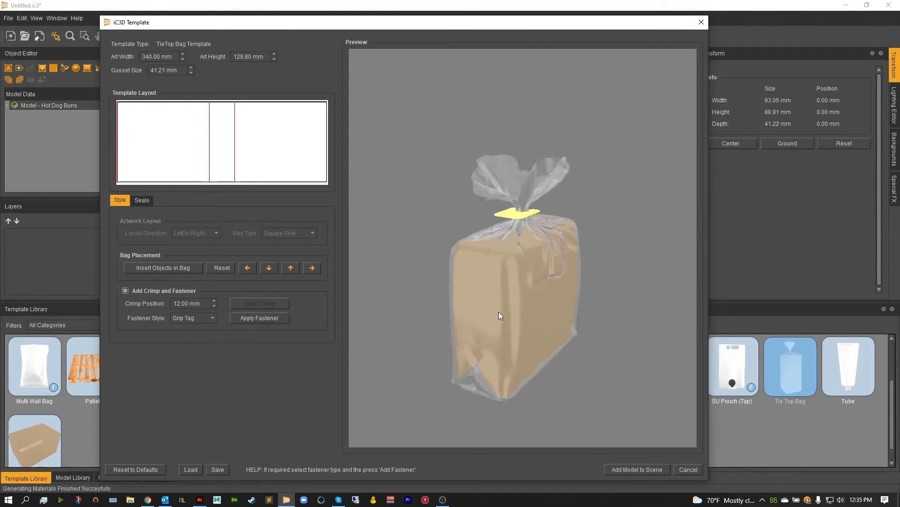
{"action": "left_click", "coordinate": [637, 469]}
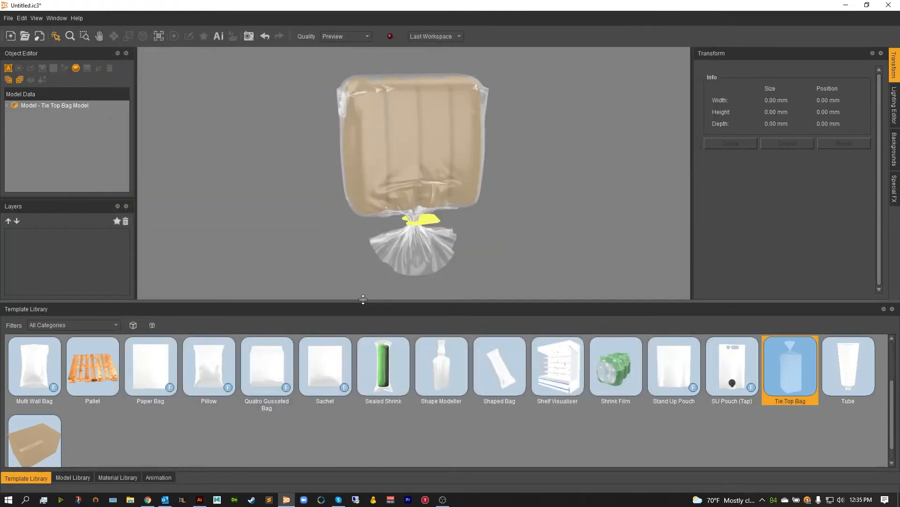
- Enlarge the viewport and rotate the Tie Top Bag model 180° about both the Y and X axes so it stands upright
{"action": "left_click_drag", "start_coordinate": [363, 299], "coordinate": [363, 364]}
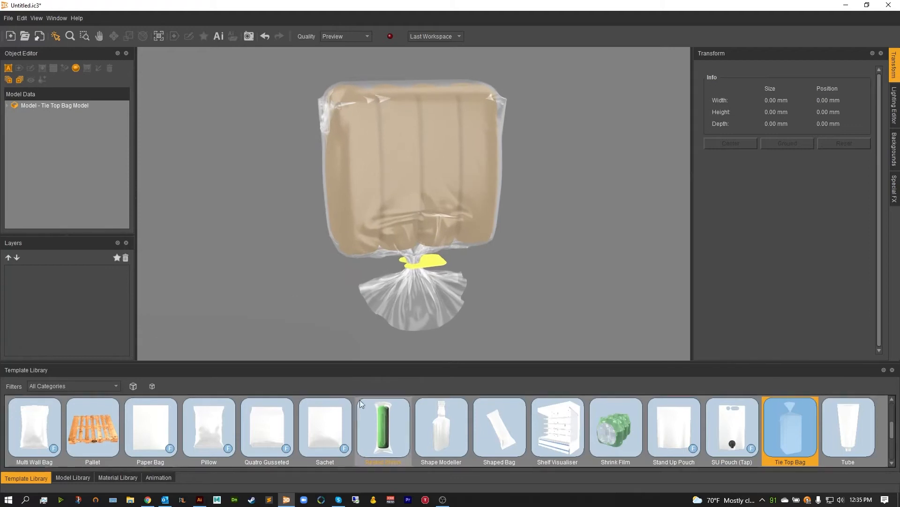
{"action": "left_click", "coordinate": [37, 107]}
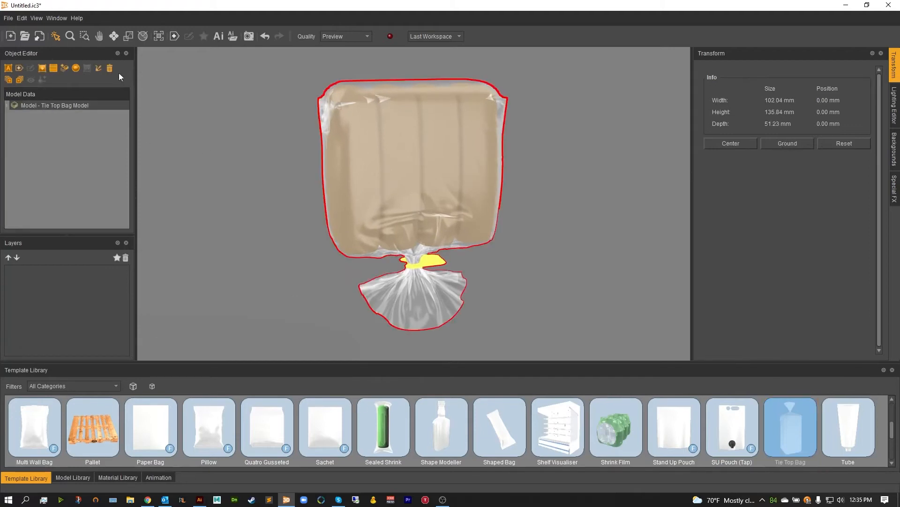
{"action": "left_click", "coordinate": [142, 36]}
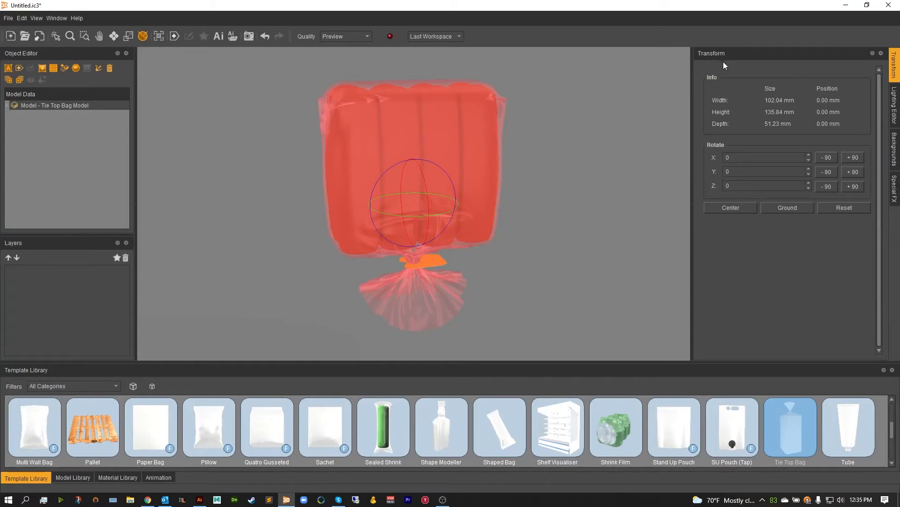
{"action": "left_click", "coordinate": [831, 172]}
{"action": "left_click", "coordinate": [832, 172]}
{"action": "left_click", "coordinate": [833, 161]}
{"action": "left_click", "coordinate": [832, 161]}
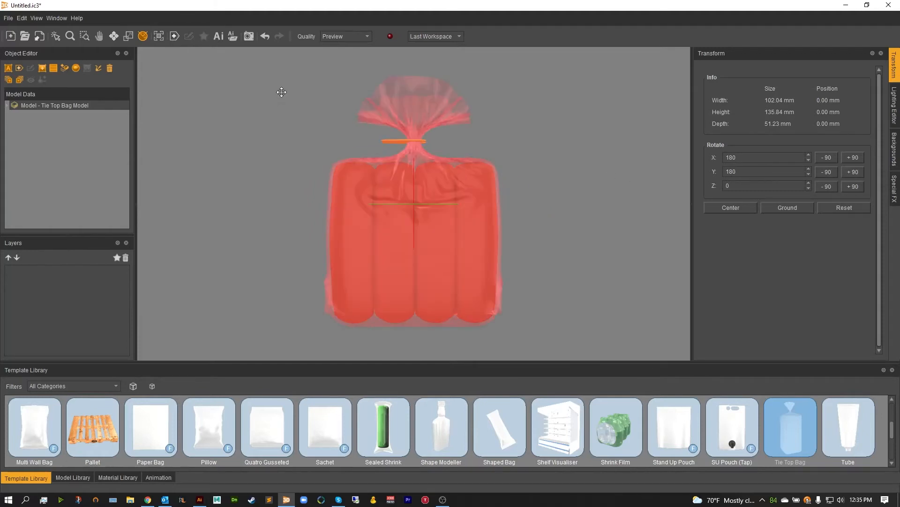
{"action": "left_click", "coordinate": [57, 35]}
{"action": "left_click_drag", "start_coordinate": [268, 141], "coordinate": [383, 163]}
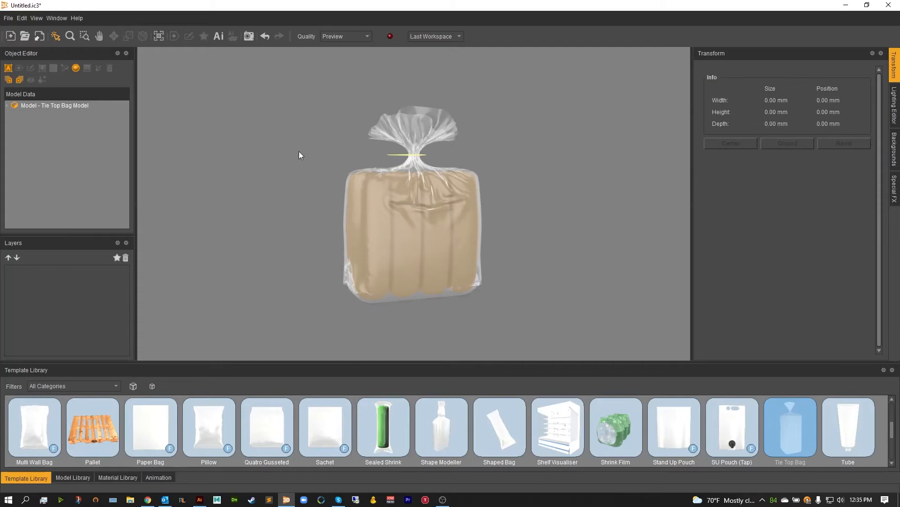
- Open the model's artwork in Adobe Illustrator and paste the blue hot dog 8 pack design into the Base Artwork document
{"action": "left_click", "coordinate": [218, 37]}
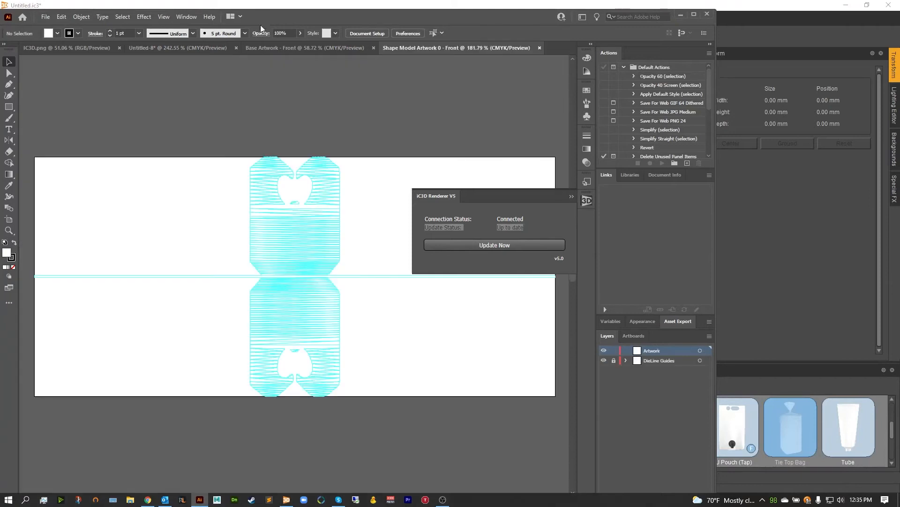
{"action": "double_click", "coordinate": [263, 21]}
{"action": "left_click", "coordinate": [292, 38]}
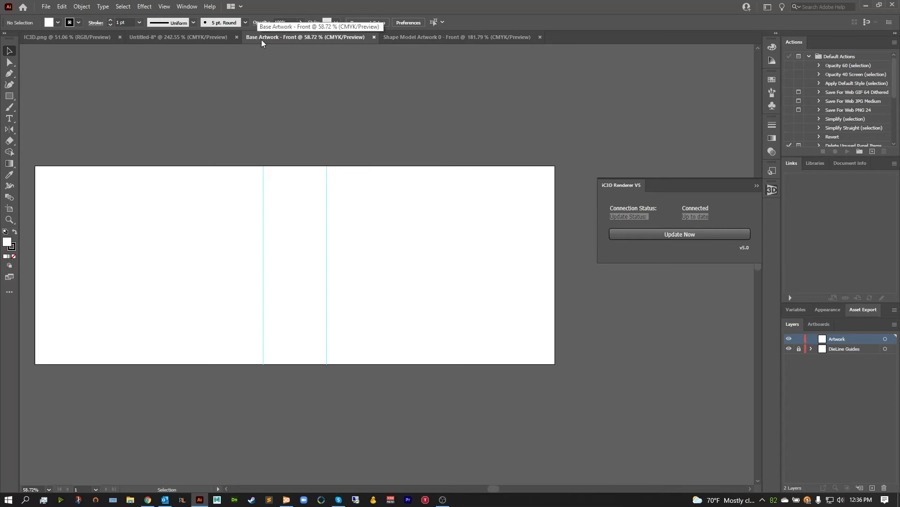
{"action": "left_click", "coordinate": [421, 38]}
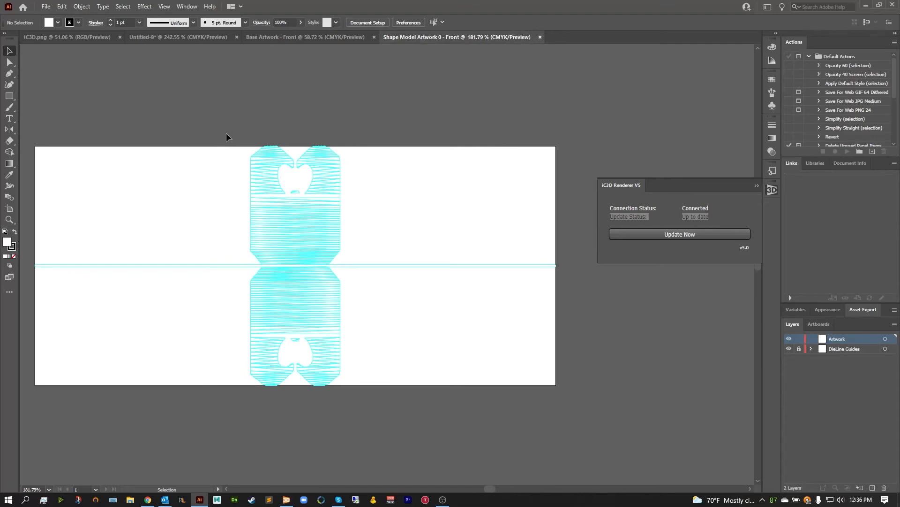
{"action": "left_click", "coordinate": [302, 36]}
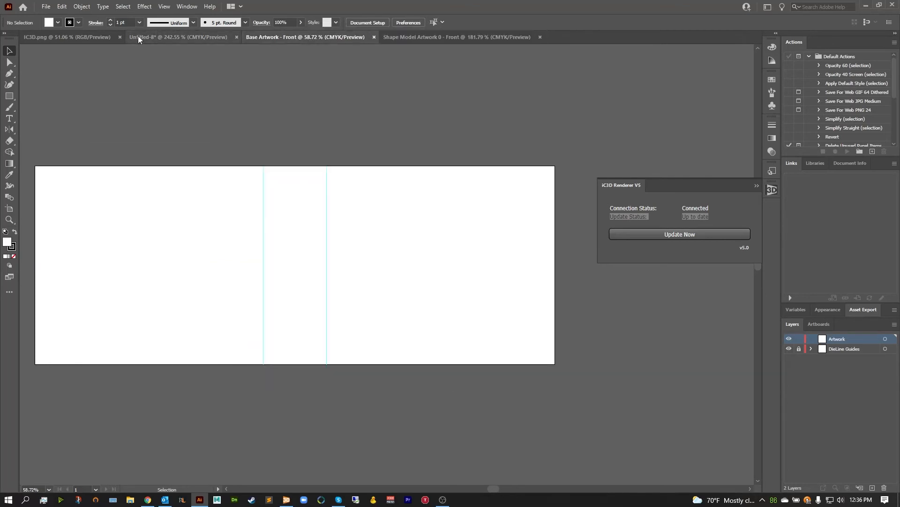
{"action": "key", "text": "ctrl+v"}
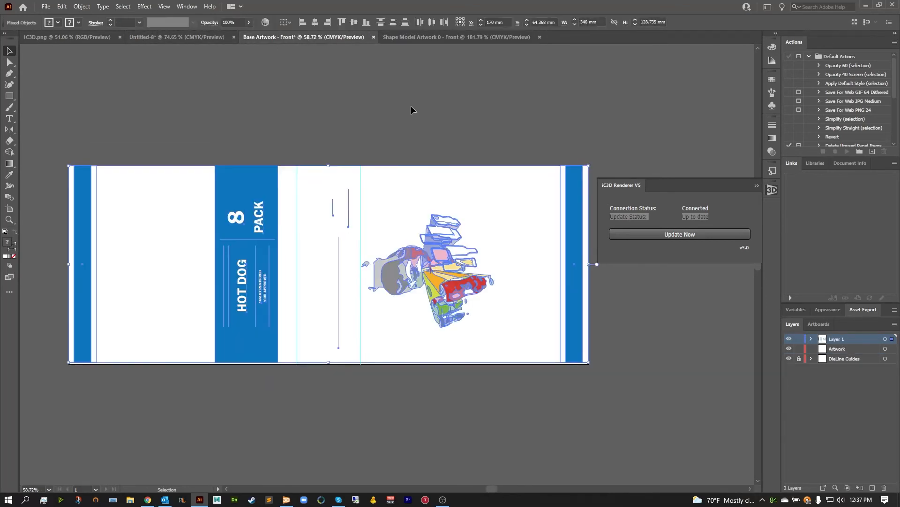
- Nudge the whole pasted design slightly down to line up with the artboard, and update the 3D model with the artwork
{"action": "left_click", "coordinate": [411, 105]}
{"action": "left_click", "coordinate": [241, 181]}
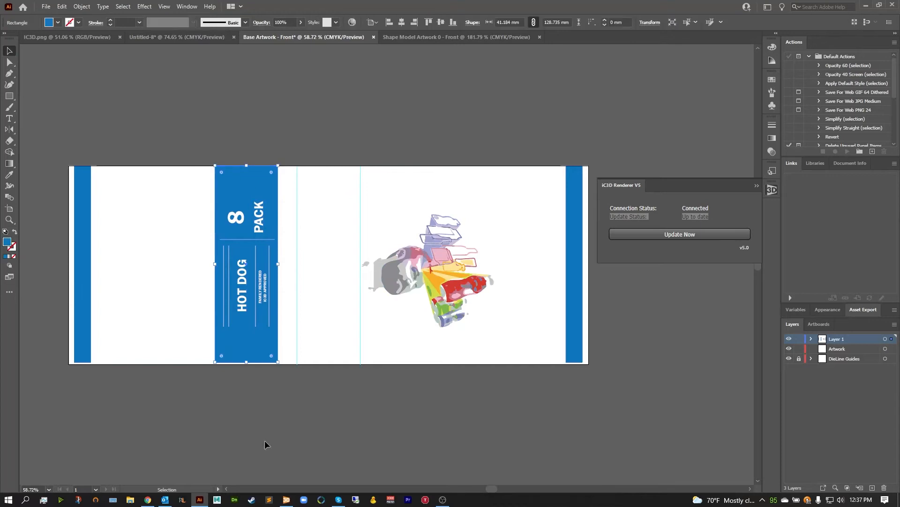
{"action": "key", "text": "ctrl+a"}
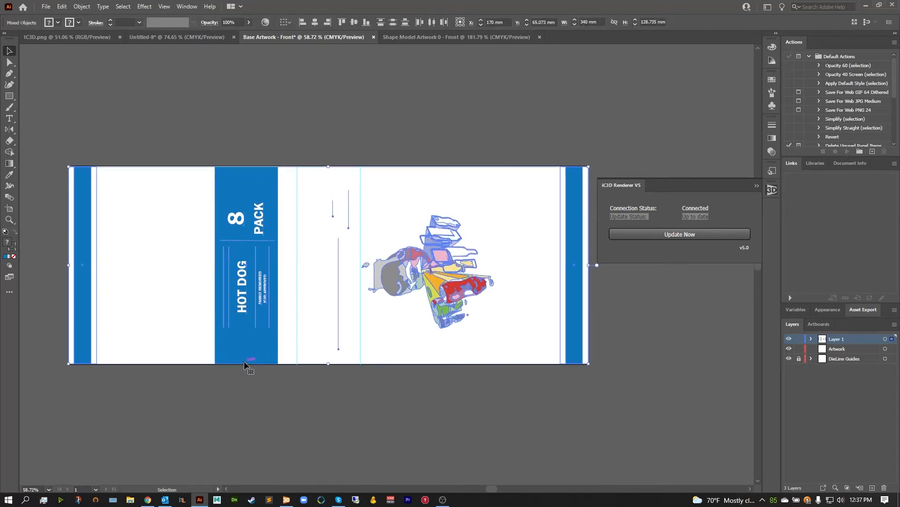
{"action": "left_click", "coordinate": [268, 407]}
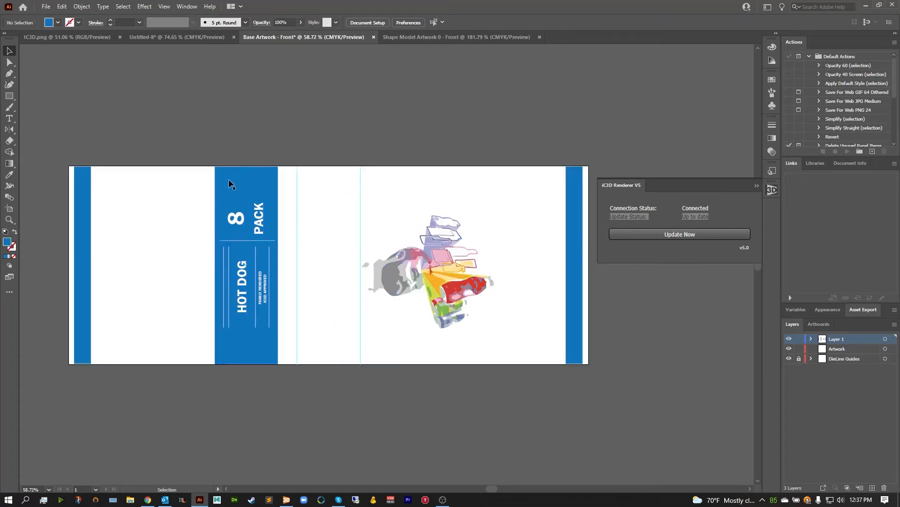
{"action": "left_click", "coordinate": [654, 233]}
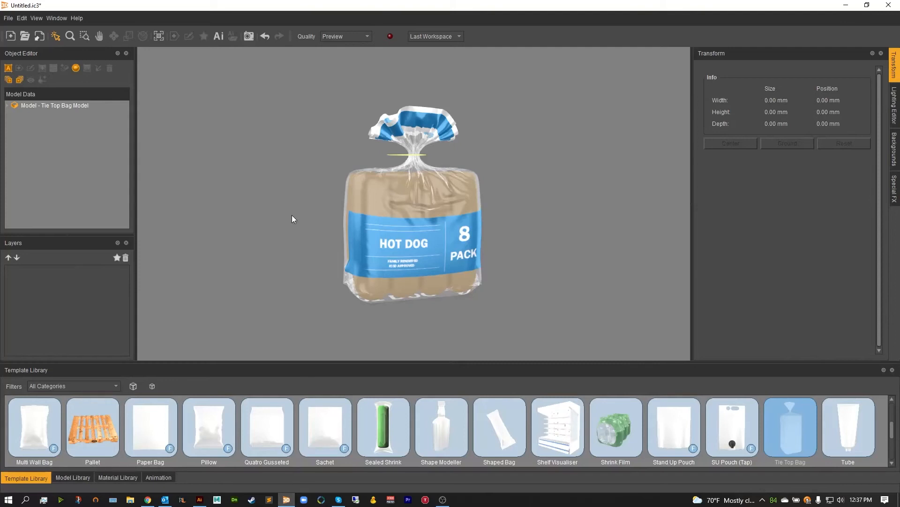
- Swap the render views and start a ray-traced preview of the labelled bag
{"action": "mouse_move", "coordinate": [451, 254]}
{"action": "left_mouse_down"}
{"action": "mouse_move", "coordinate": [423, 248]}
{"action": "mouse_move", "coordinate": [449, 250]}
{"action": "left_mouse_up"}
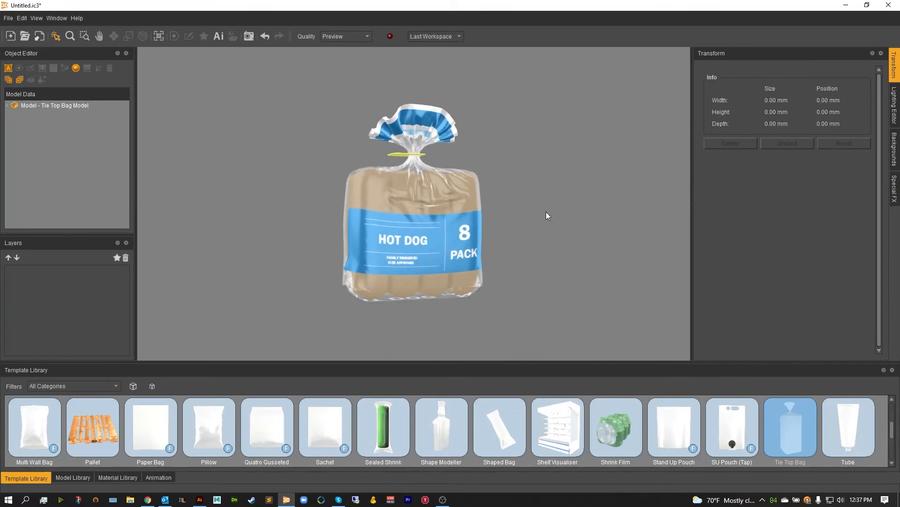
{"action": "left_click", "coordinate": [387, 194]}
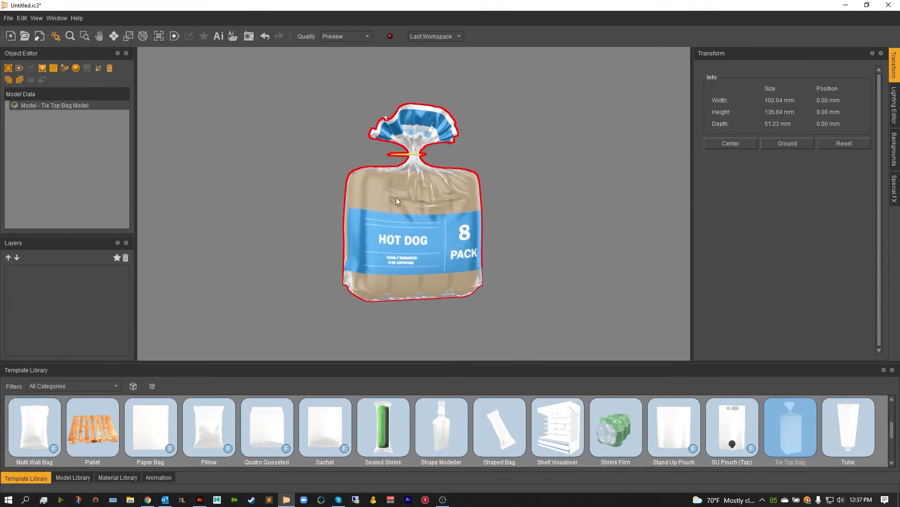
{"action": "left_click", "coordinate": [276, 144]}
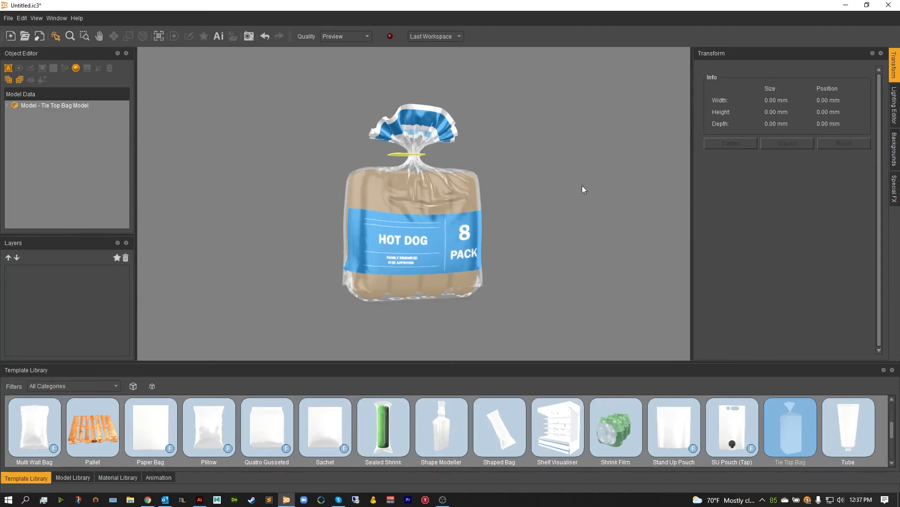
{"action": "left_click", "coordinate": [32, 18]}
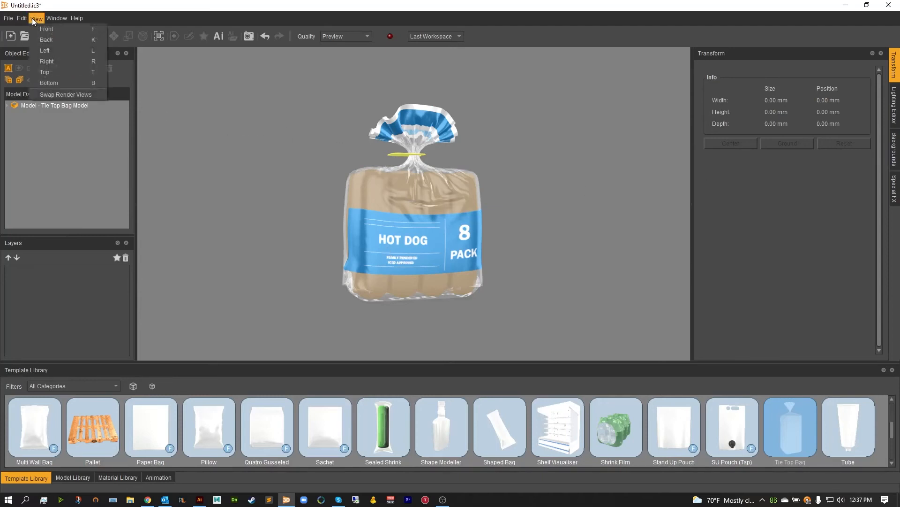
{"action": "left_click", "coordinate": [55, 94]}
{"action": "left_click", "coordinate": [150, 351]}
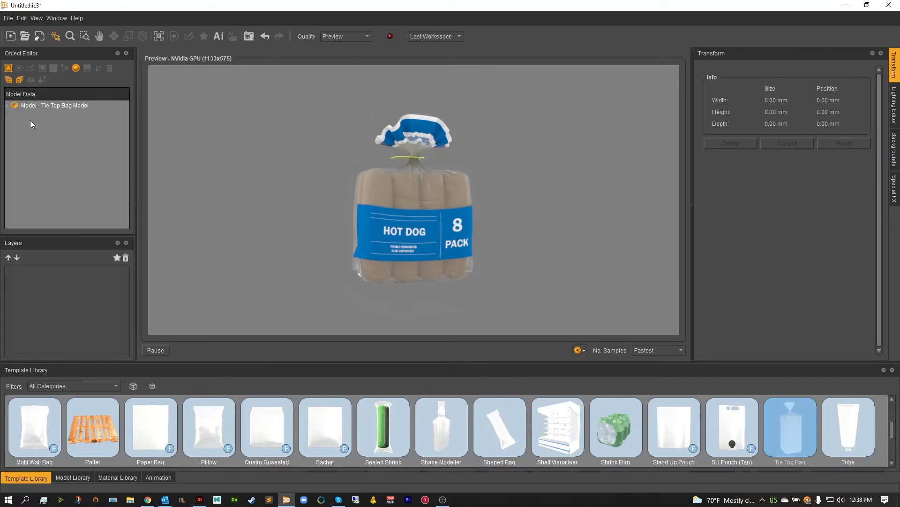
- Edit the bag's plastic material and set both its diffuse and specular colors to white (#ffffff)
{"action": "left_click", "coordinate": [8, 106]}
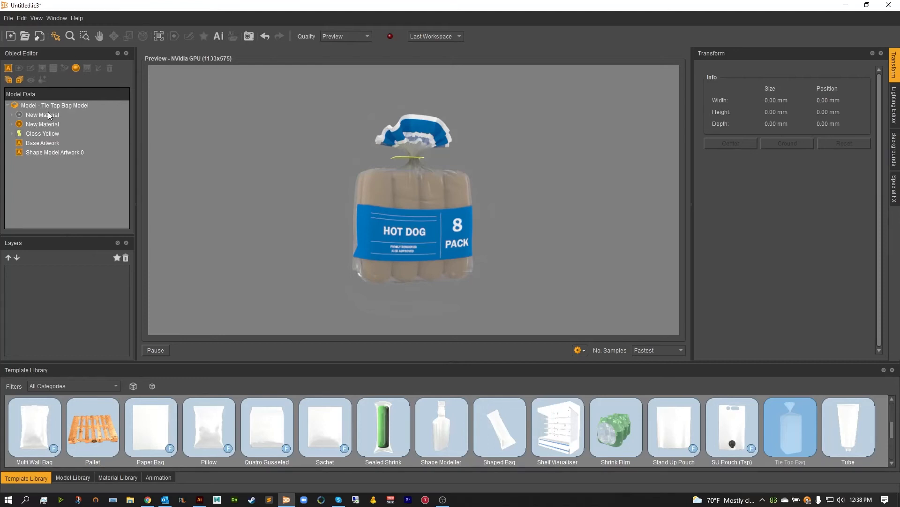
{"action": "double_click", "coordinate": [46, 124]}
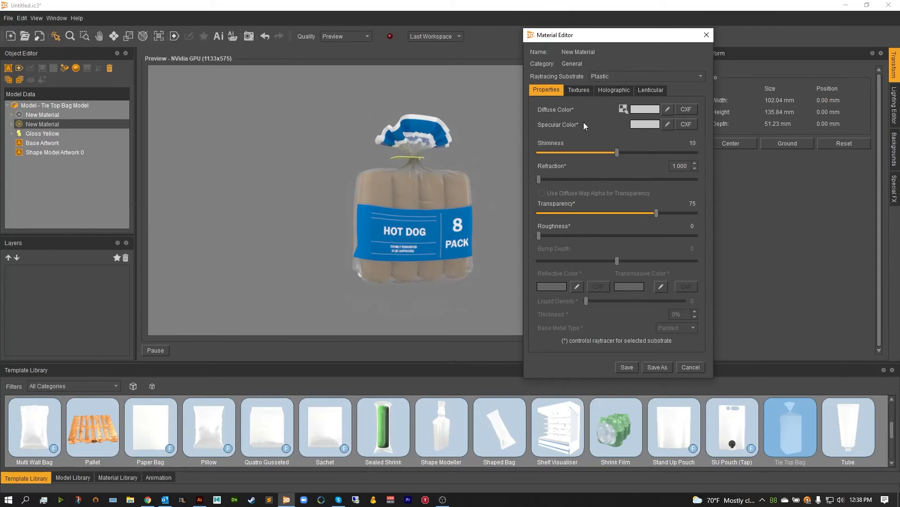
{"action": "left_click", "coordinate": [668, 109]}
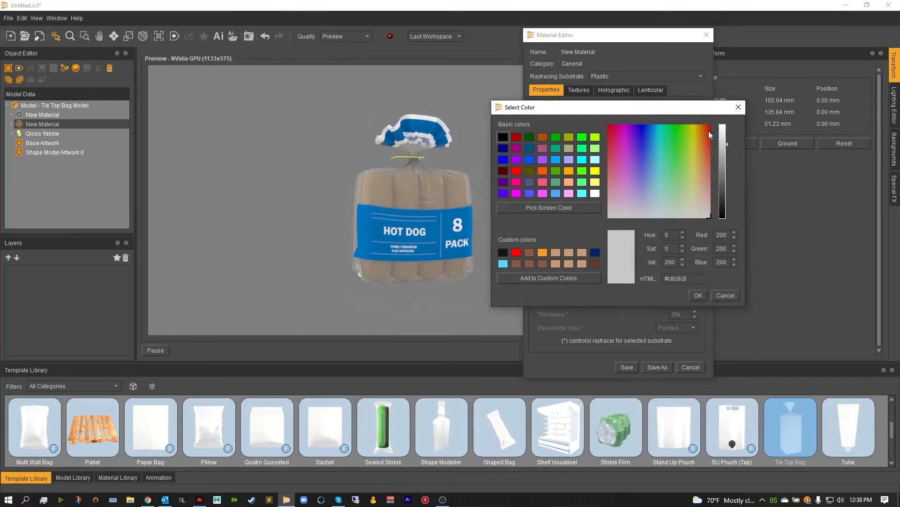
{"action": "left_click_drag", "start_coordinate": [722, 142], "coordinate": [725, 127]}
{"action": "left_click", "coordinate": [698, 295]}
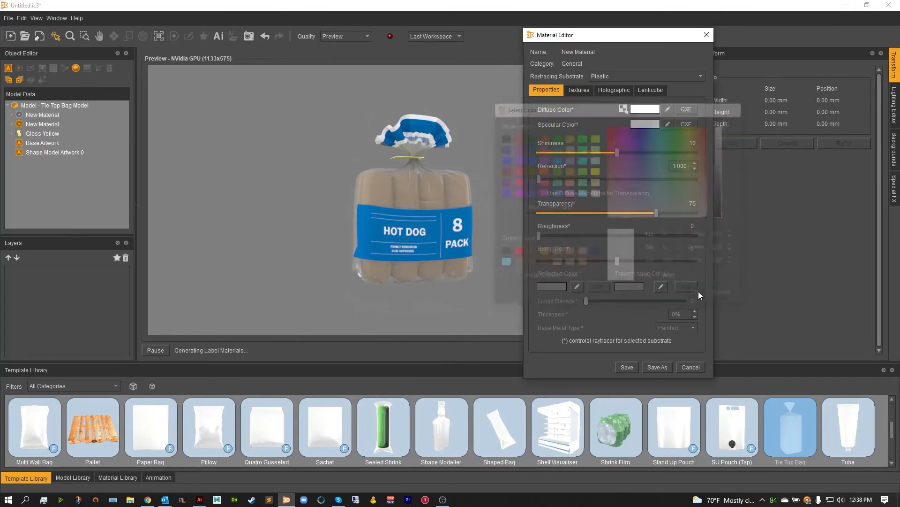
{"action": "left_click", "coordinate": [668, 130]}
{"action": "left_click", "coordinate": [725, 127]}
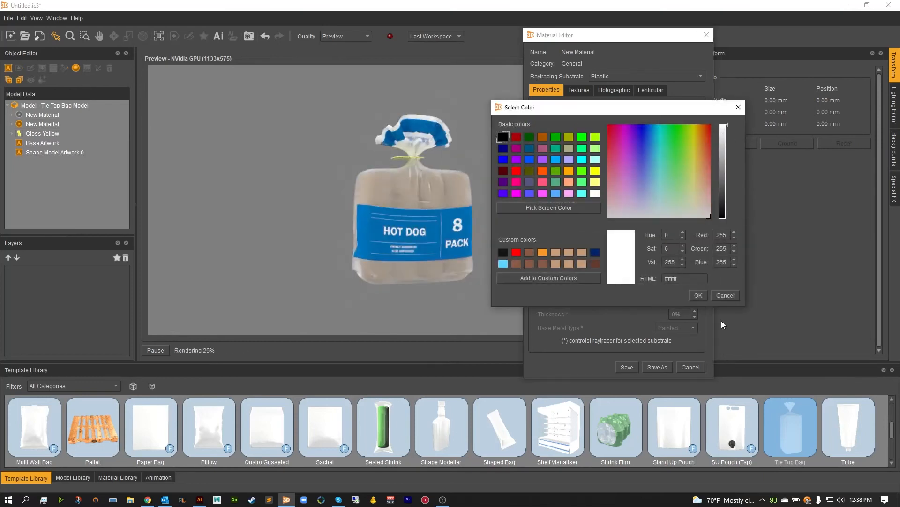
{"action": "left_click", "coordinate": [698, 295]}
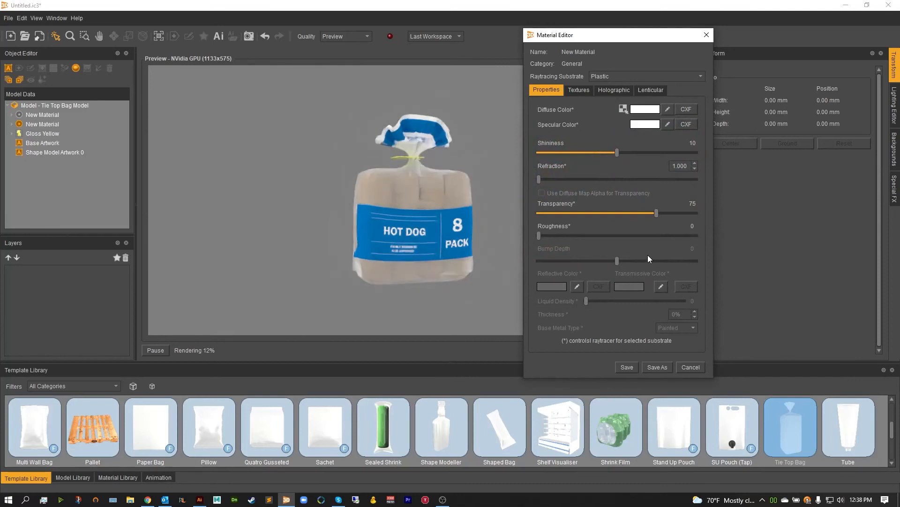
- Set the plastic material's refraction to 1.839 and transparency to 95, and save the material
{"action": "left_click_drag", "start_coordinate": [539, 182], "coordinate": [577, 185]}
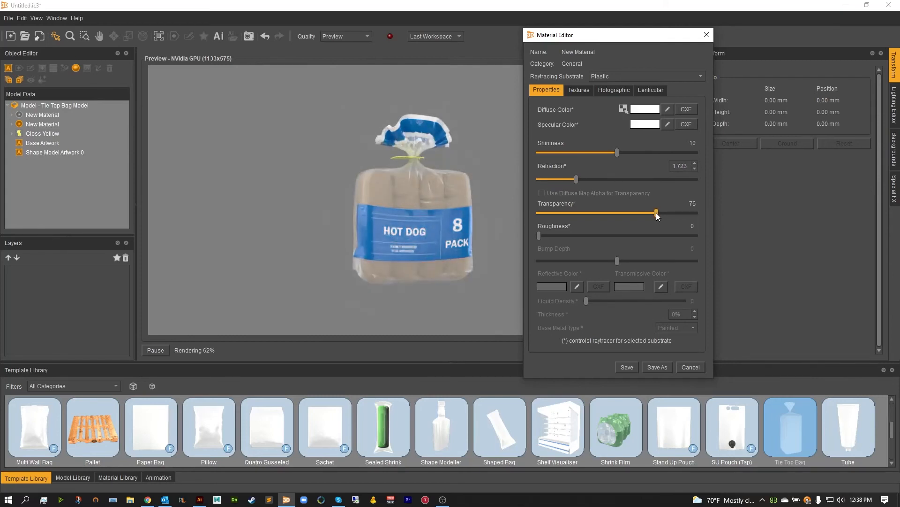
{"action": "left_click_drag", "start_coordinate": [669, 214], "coordinate": [687, 216]}
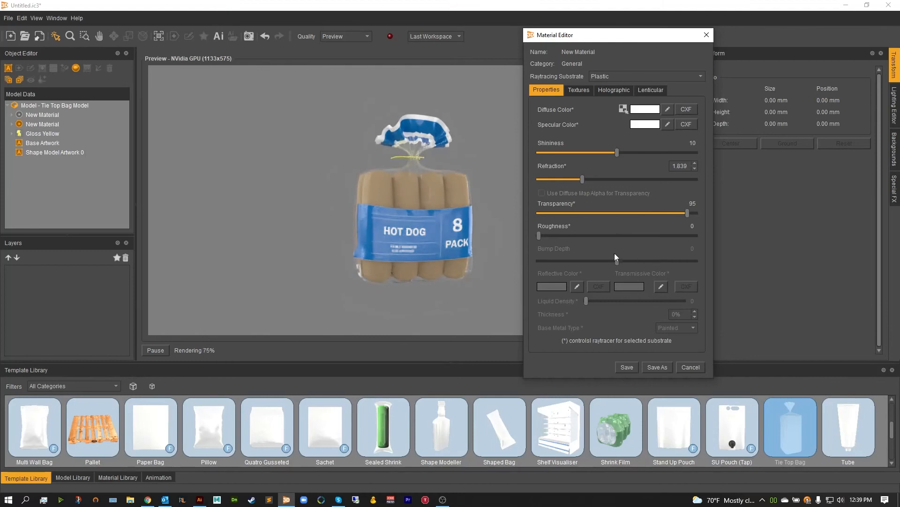
{"action": "left_click", "coordinate": [620, 367]}
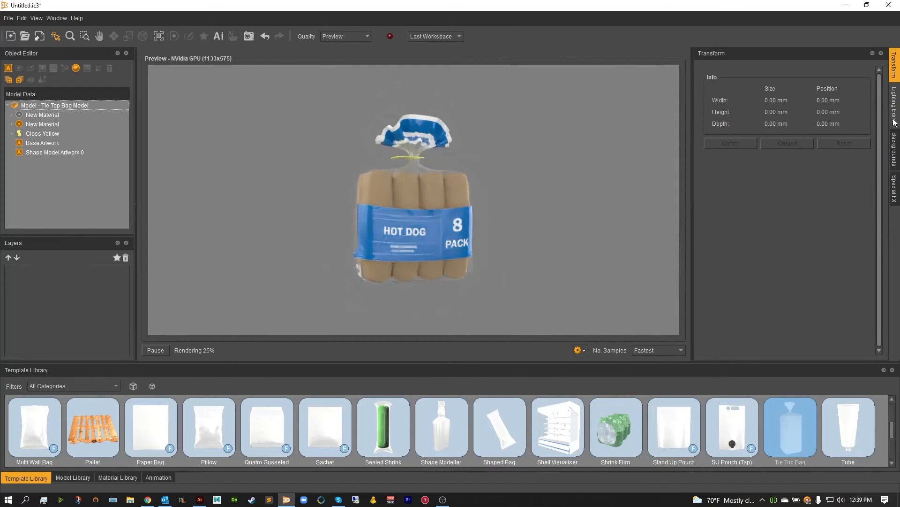
- Set the scene background to the saved White color set
{"action": "left_click", "coordinate": [895, 149]}
{"action": "left_click", "coordinate": [737, 180]}
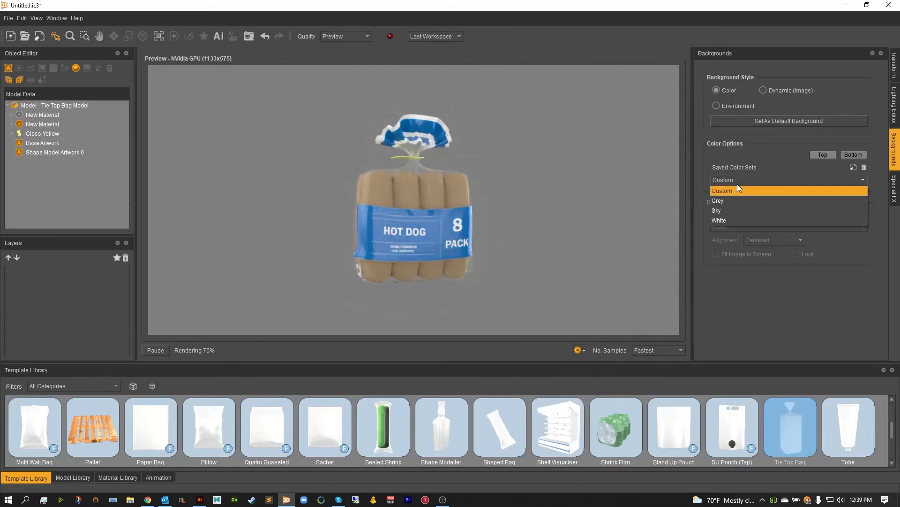
{"action": "left_click", "coordinate": [730, 219]}
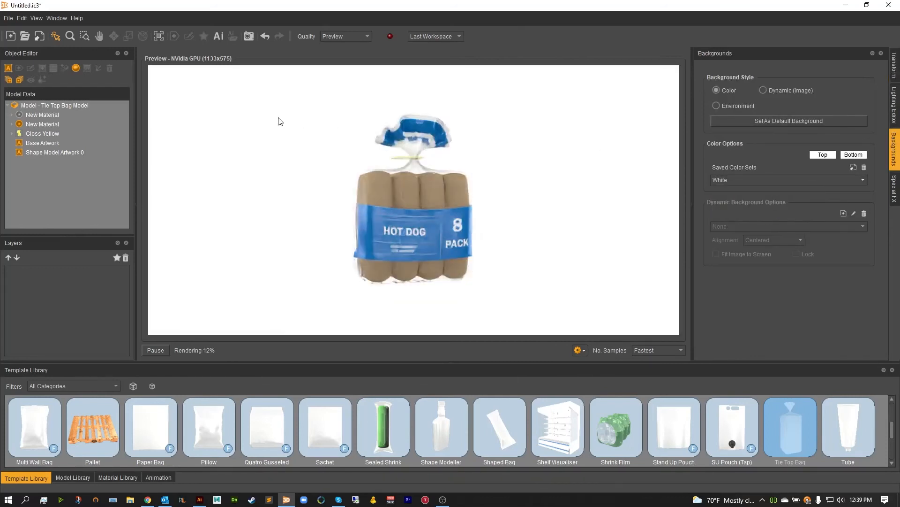
{"action": "scroll", "coordinate": [461, 149], "scroll_direction": "up", "scroll_amount": 3}
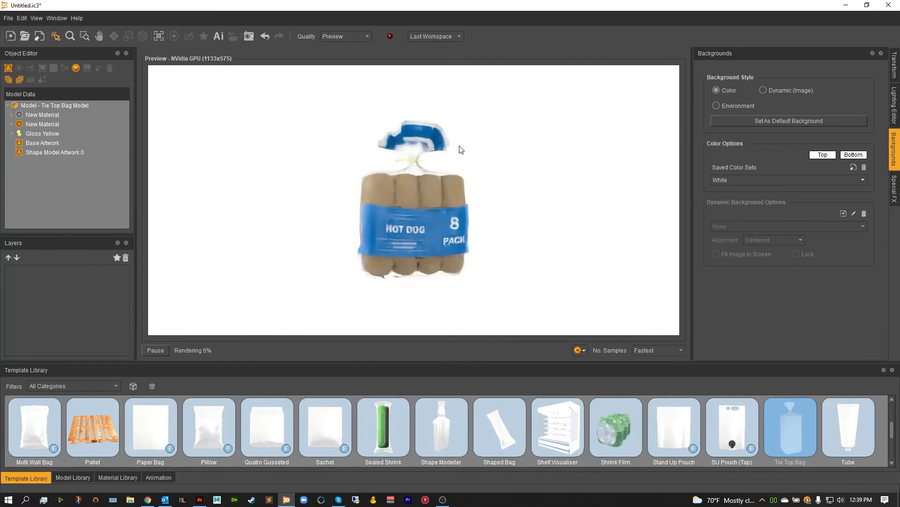
- Change the lighting environment to HDRI Peppermint Power
{"action": "left_click", "coordinate": [894, 106]}
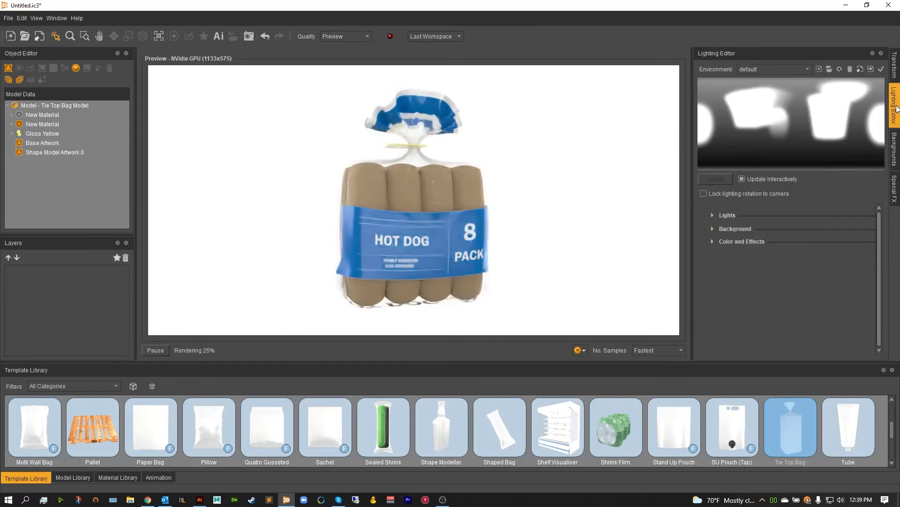
{"action": "left_click", "coordinate": [764, 71]}
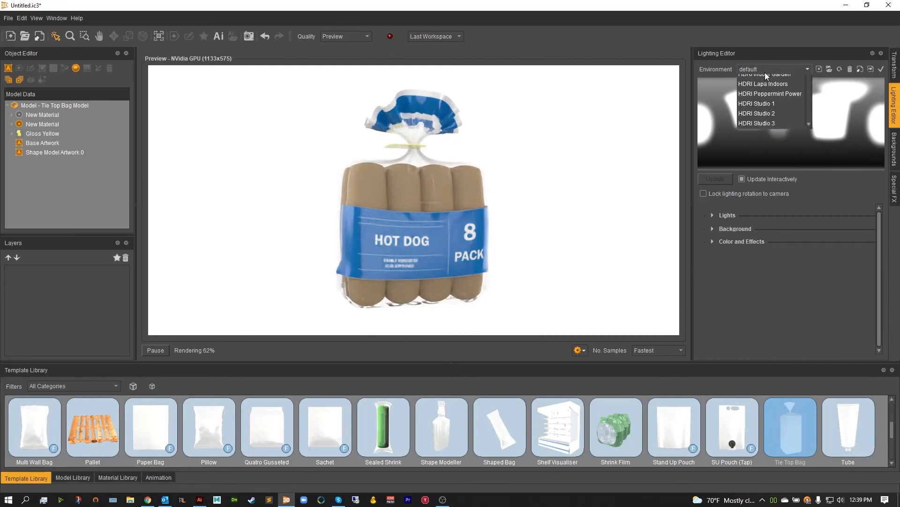
{"action": "scroll", "coordinate": [769, 93], "scroll_direction": "down", "scroll_amount": 5}
{"action": "scroll", "coordinate": [773, 106], "scroll_direction": "down", "scroll_amount": 5}
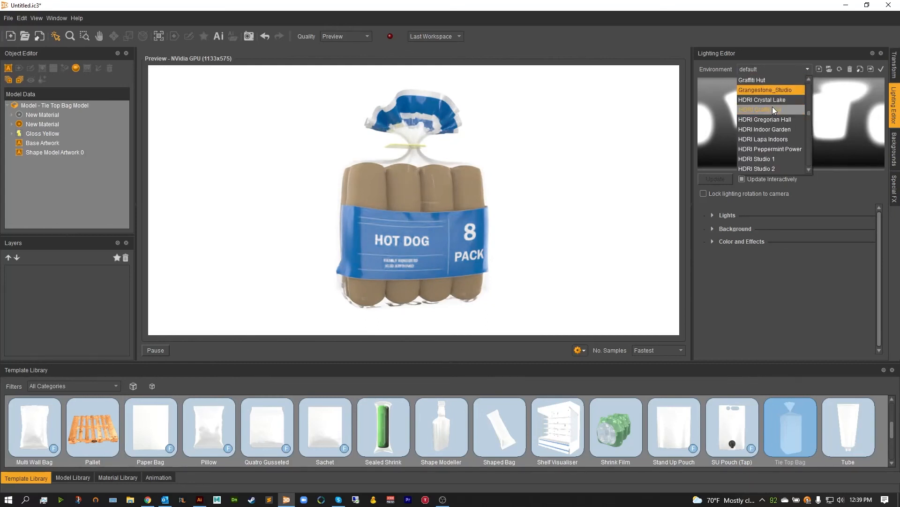
{"action": "scroll", "coordinate": [772, 106], "scroll_direction": "down", "scroll_amount": 1}
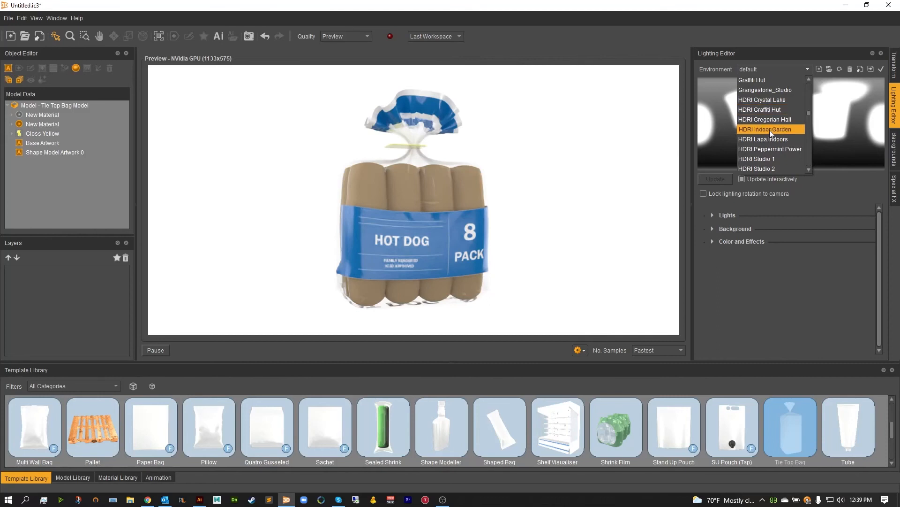
{"action": "left_click", "coordinate": [752, 149]}
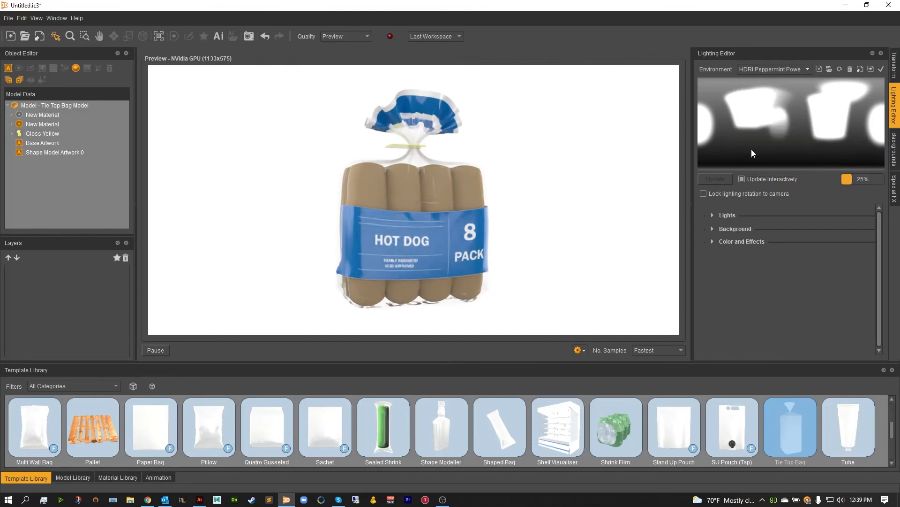
- Turn on shadows for the scene in the special effects settings
{"action": "left_click", "coordinate": [894, 188]}
{"action": "left_click", "coordinate": [717, 180]}
{"action": "left_click", "coordinate": [720, 193]}
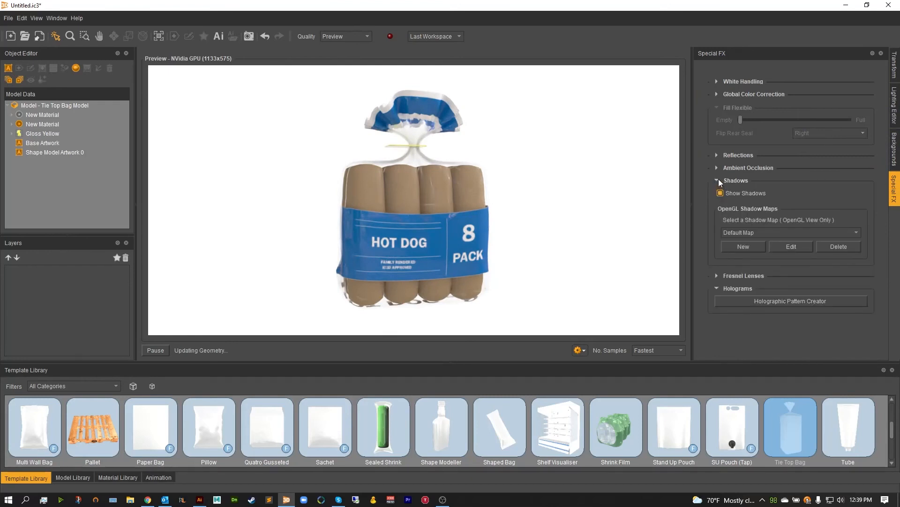
{"action": "left_click", "coordinate": [719, 179]}
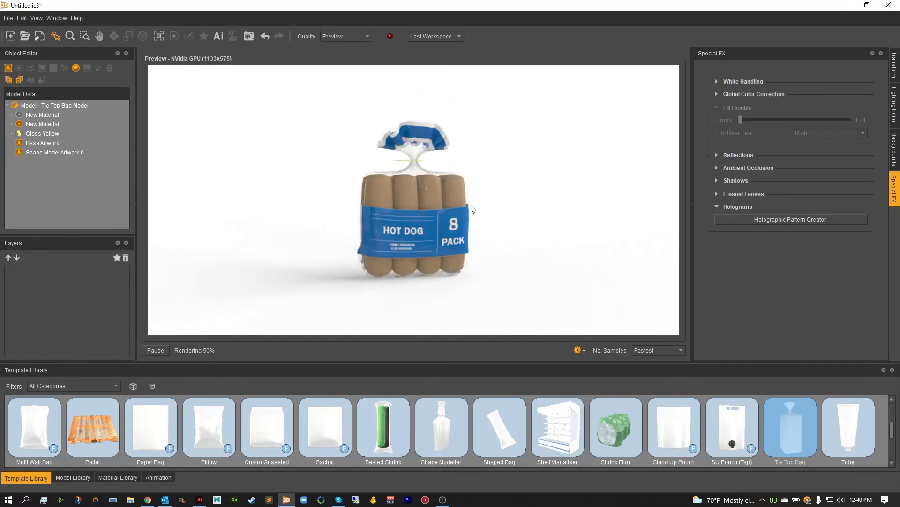